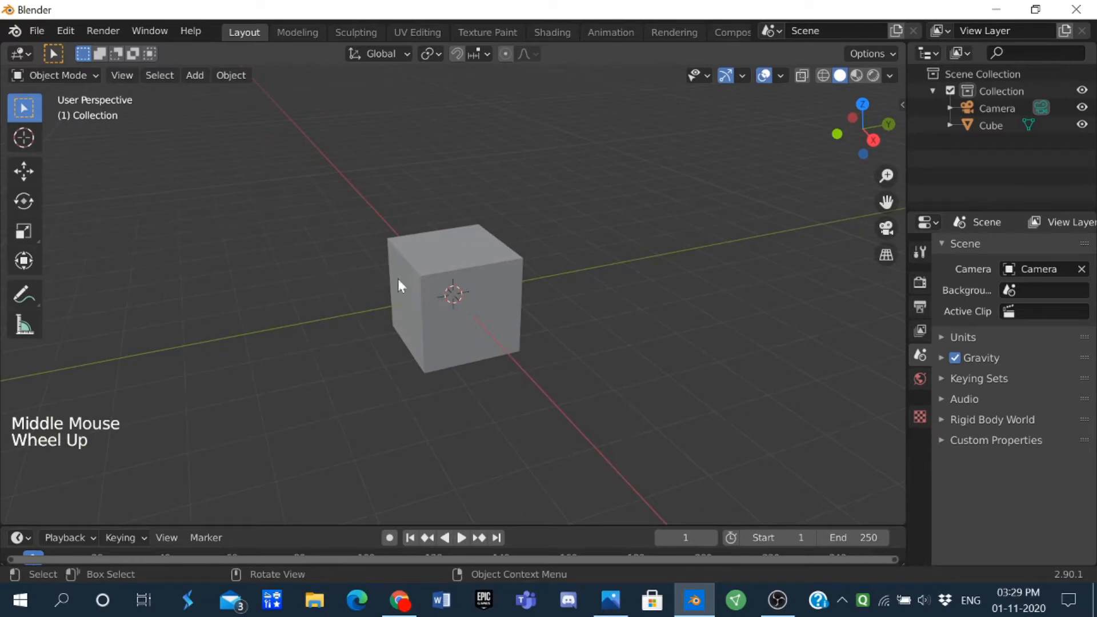
Delete the default cube from the scene.
click(438, 268)
key(x)
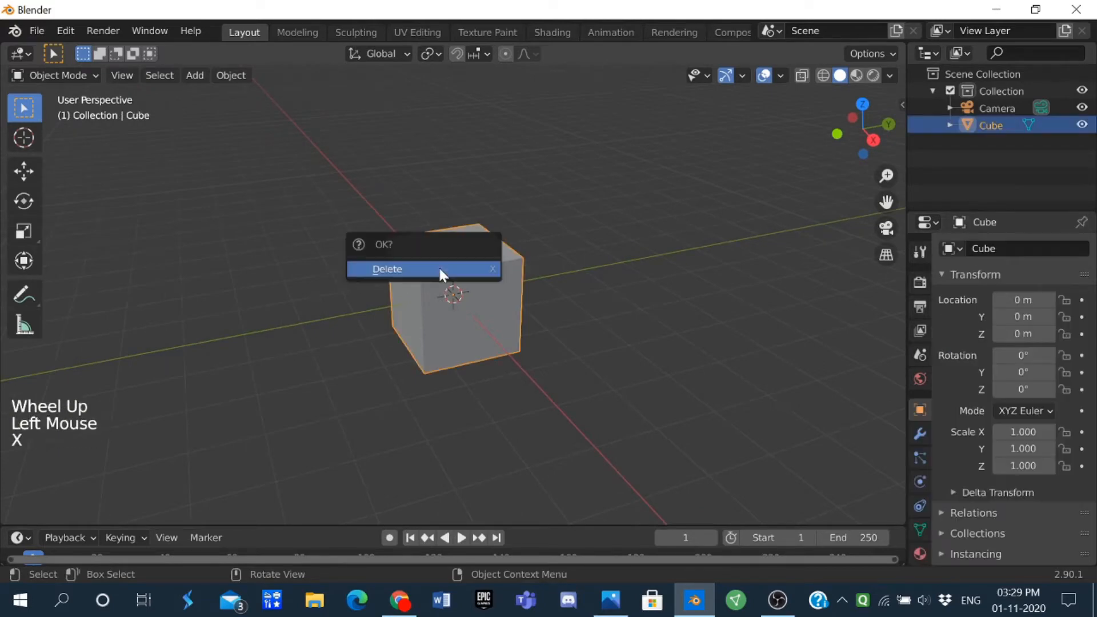
click(437, 266)
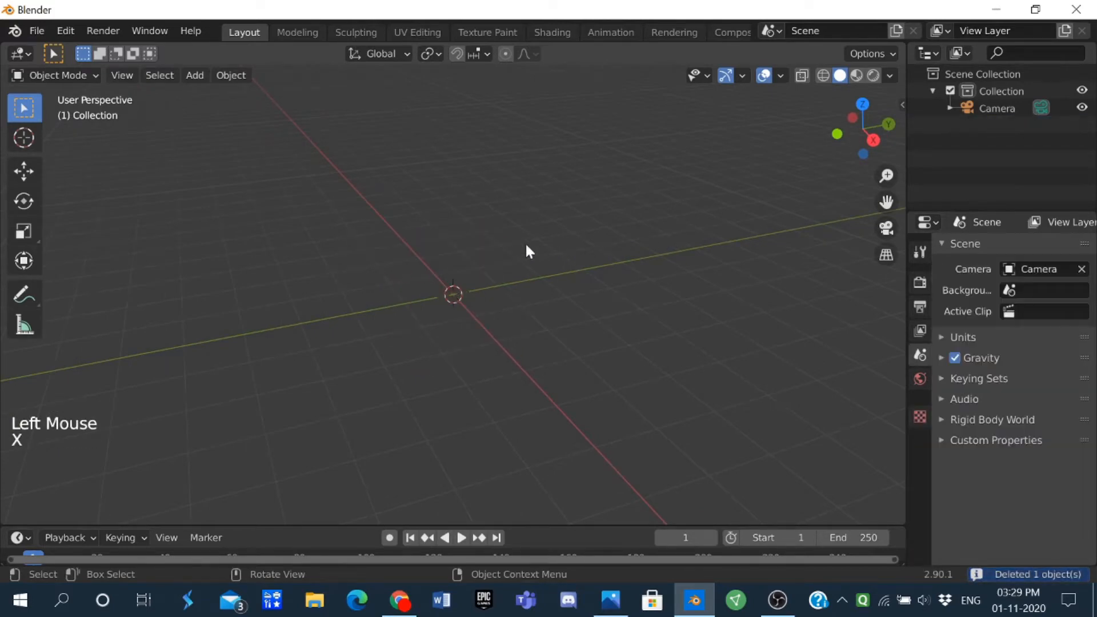
Add a mesh plane at the origin and scale it uniformly by about -30.52 to form a large ground.
key(shift+a)
mouse_move(482, 239)
click(619, 237)
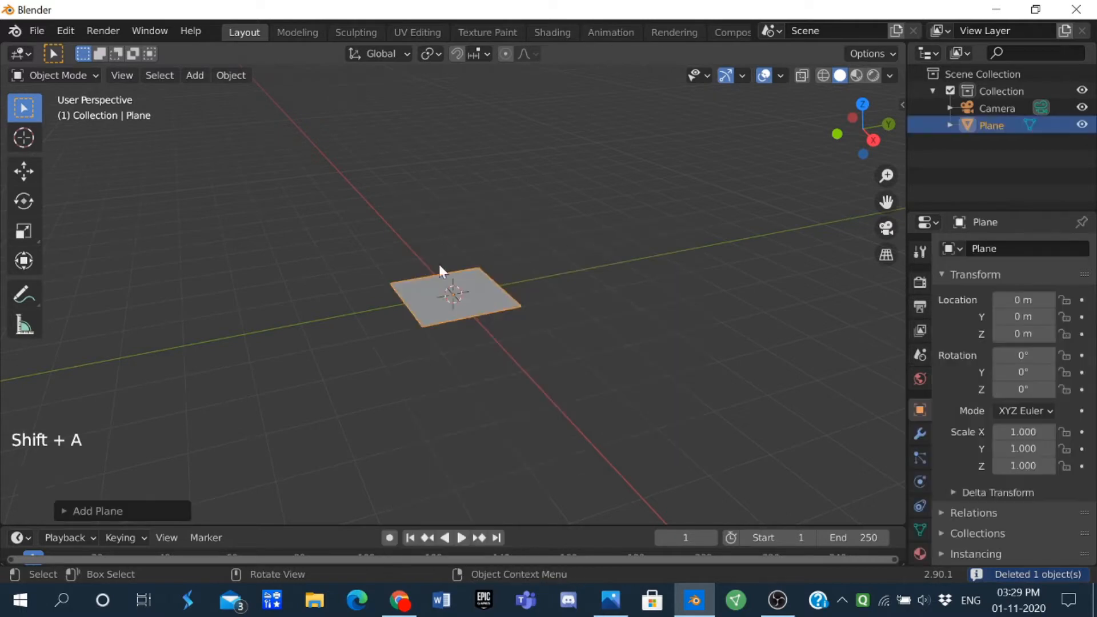
scroll(439, 266, down, 3)
key(s)
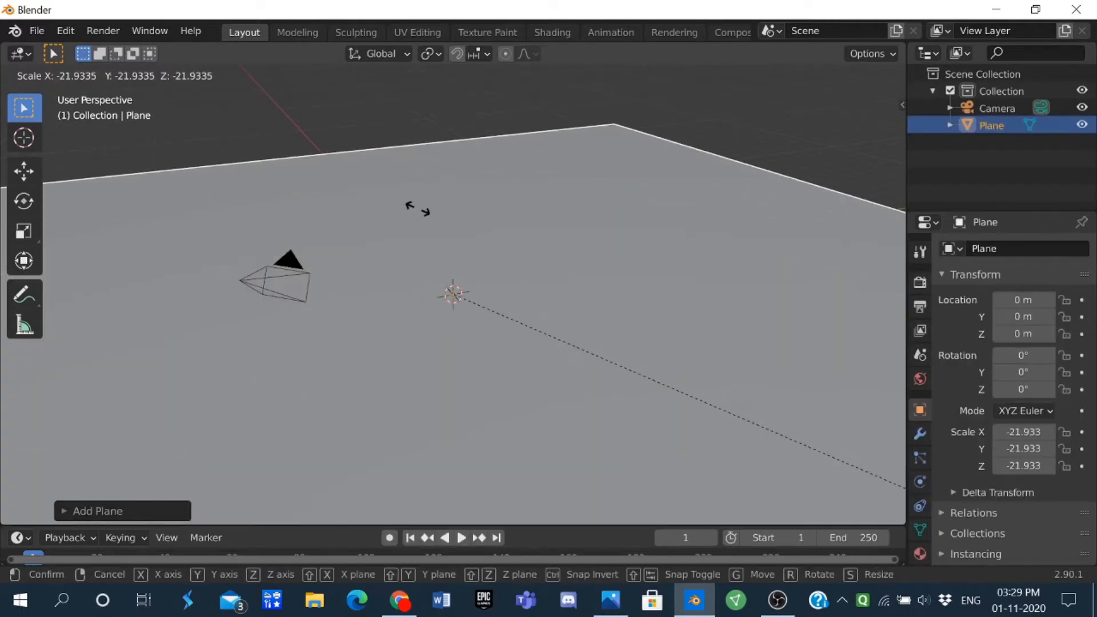
click(796, 238)
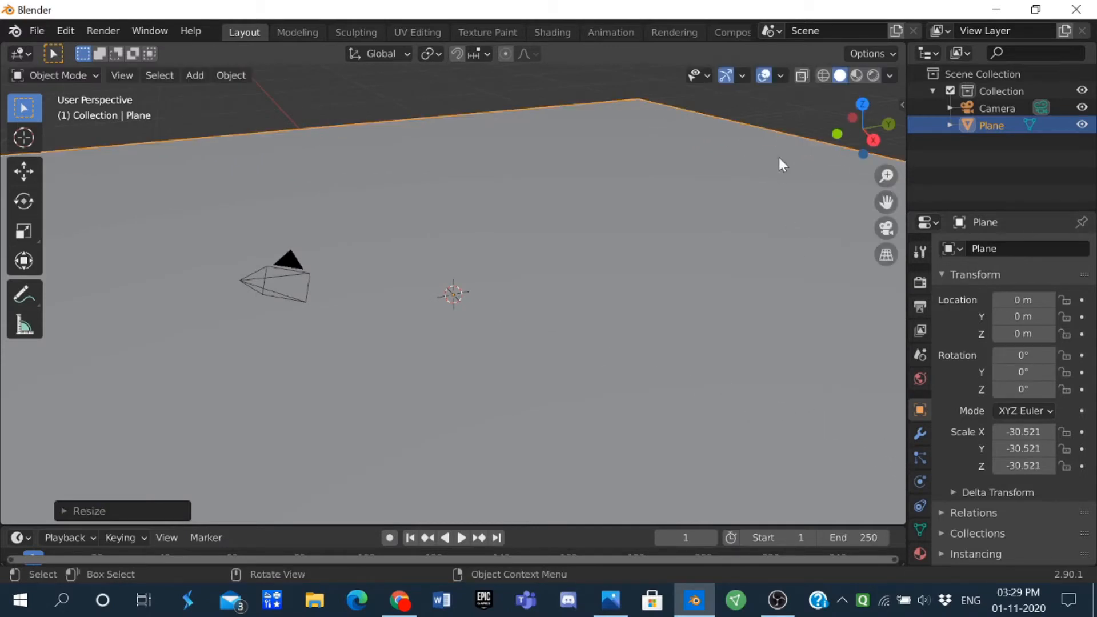
Add a text object at the origin and raise it about 1.81 m along Z above the plane.
key(KP_7)
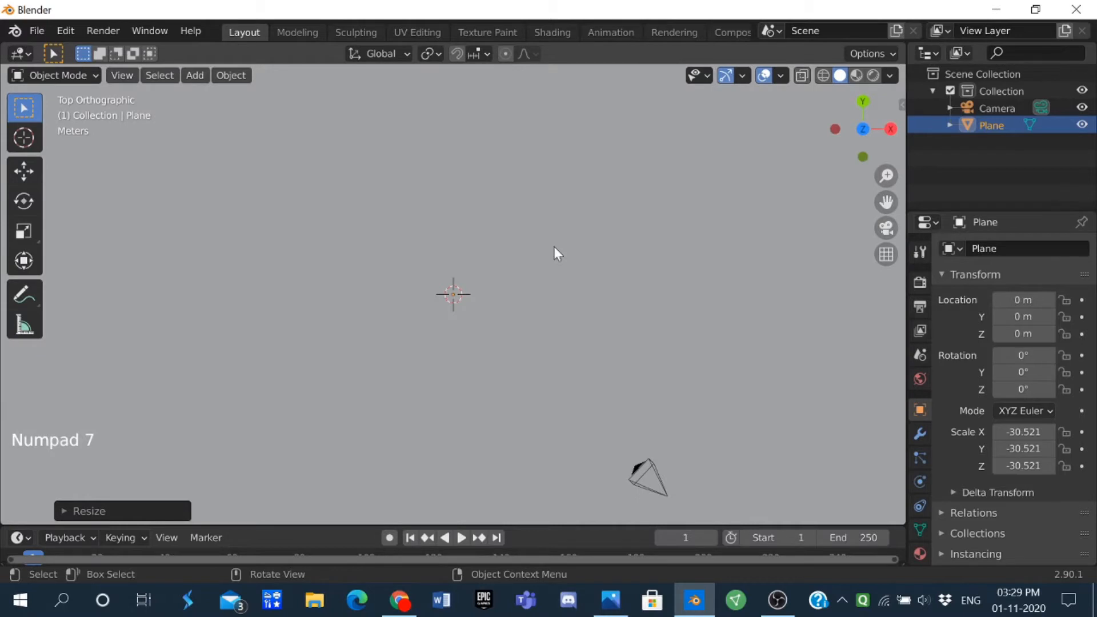
key(shift+a)
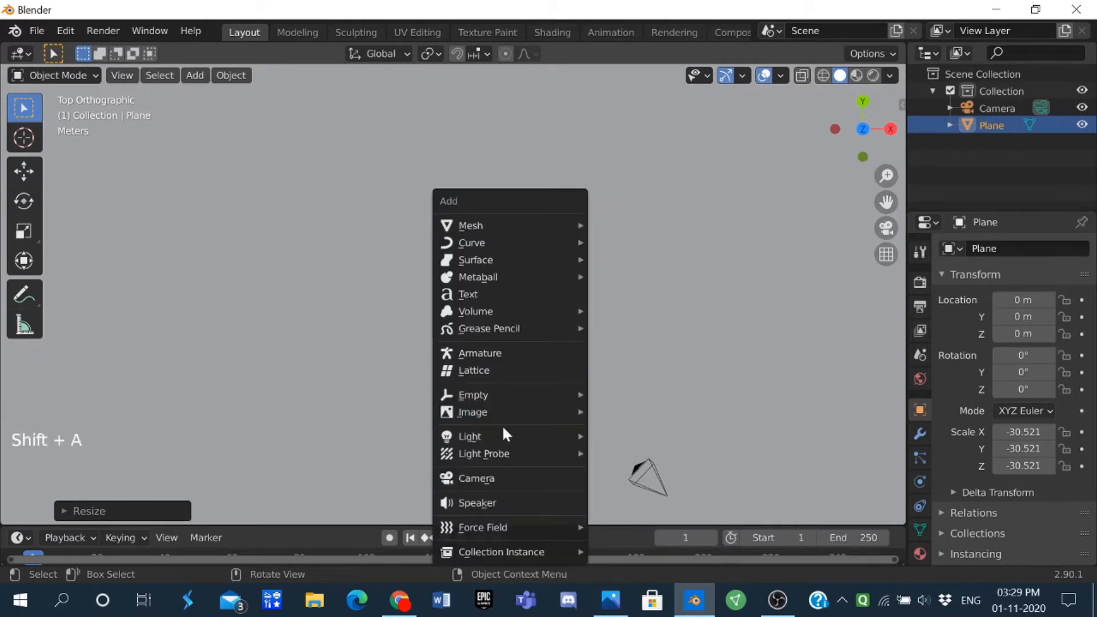
click(490, 295)
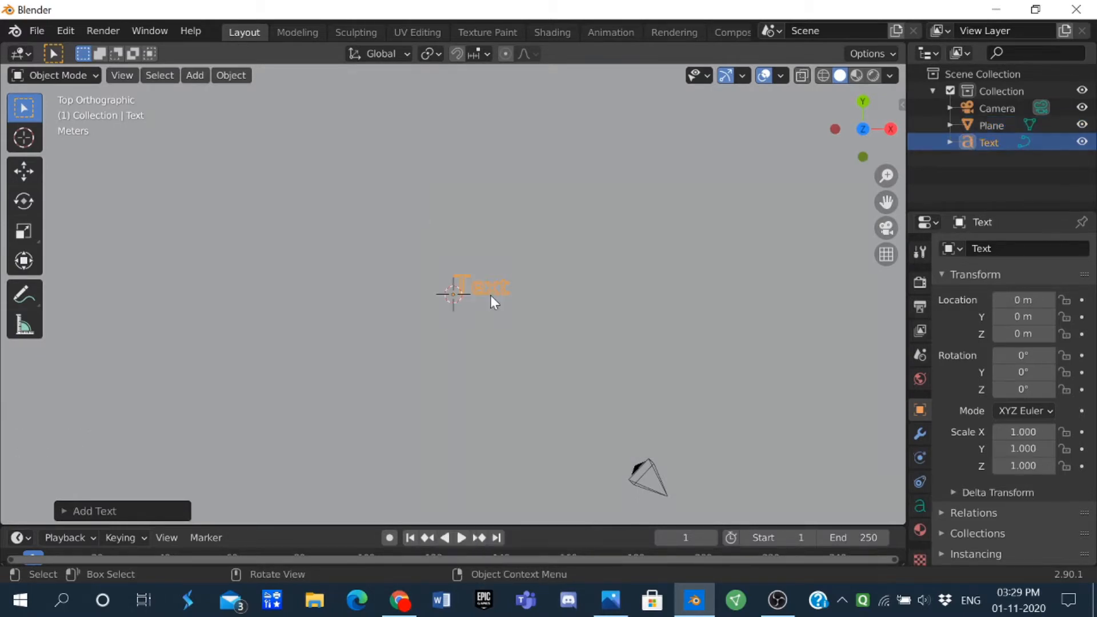
scroll(491, 295, down, 1)
middle_drag(490, 295, 625, 101)
scroll(649, 86, up, 2)
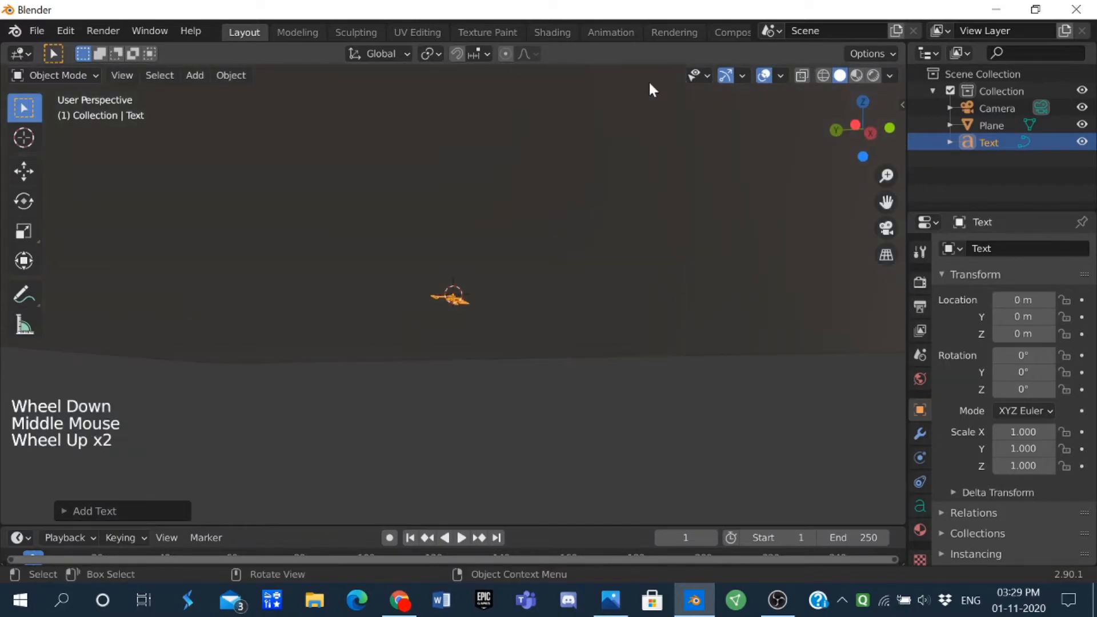
key(KP_3)
key(g)
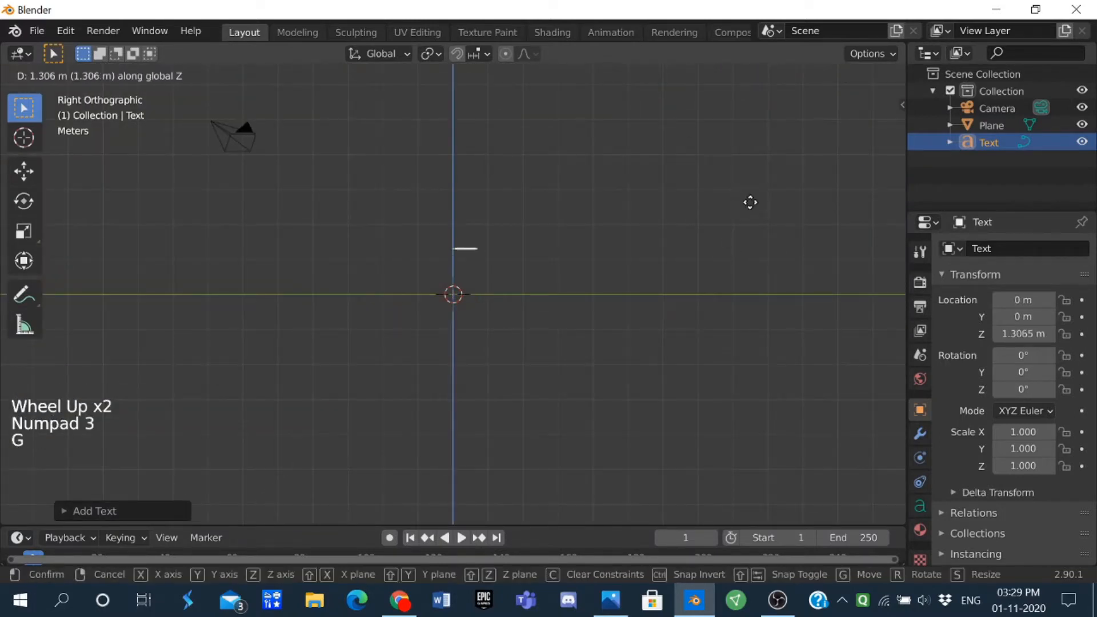
click(752, 189)
scroll(615, 269, down, 1)
middle_drag(615, 269, 313, 285)
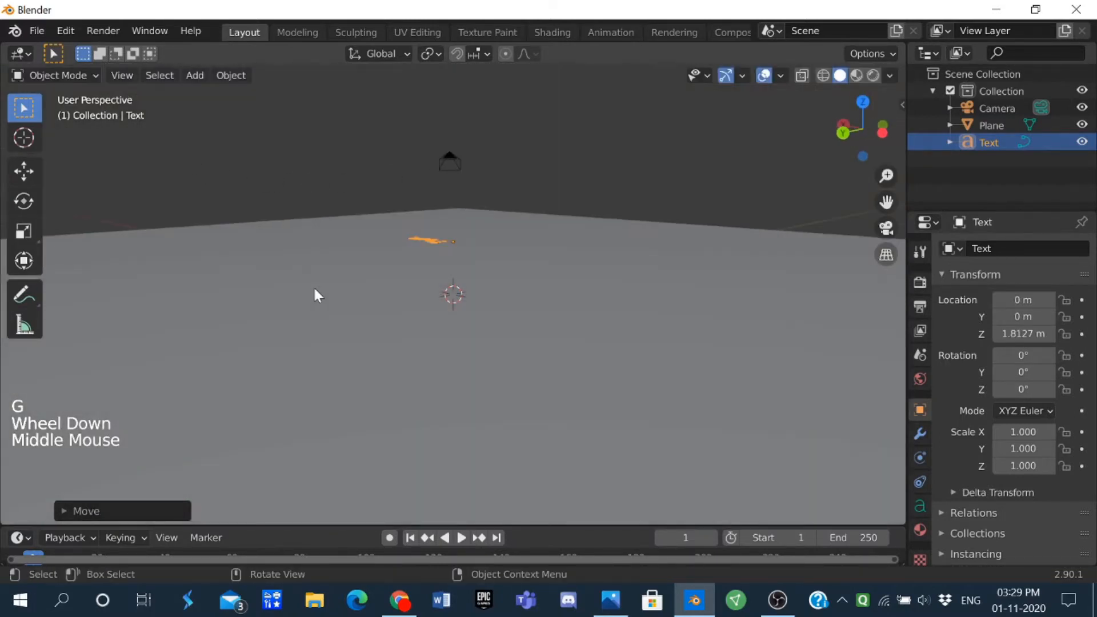
Replace the text object's content with the single capital letter "A".
key(KP_7)
scroll(421, 276, up, 1)
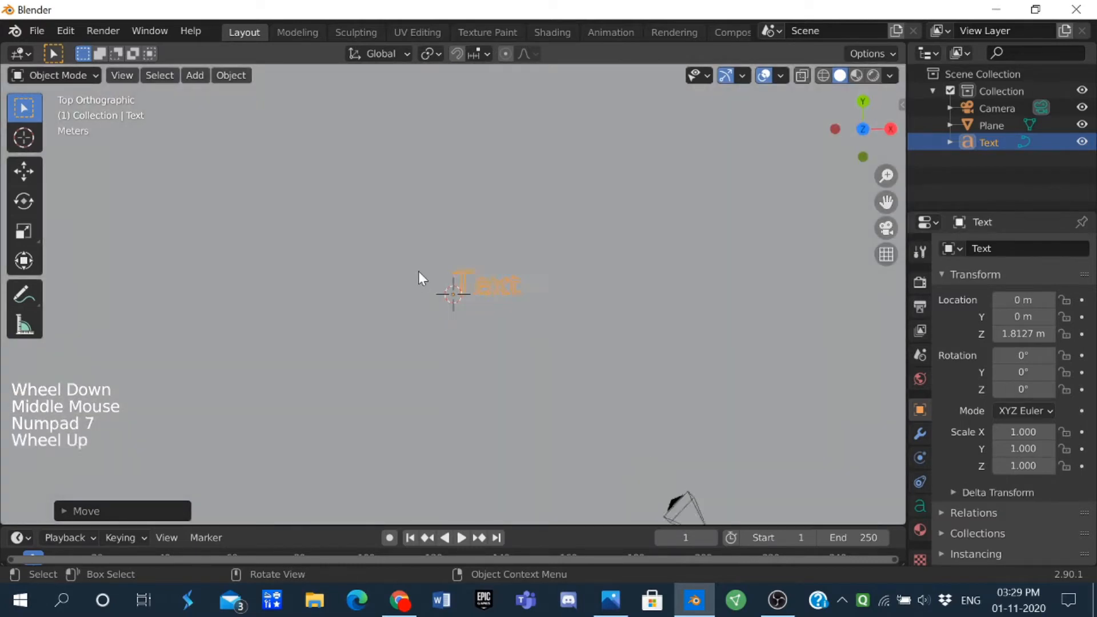
scroll(377, 255, up, 2)
scroll(377, 255, down, 3)
scroll(453, 287, up, 1)
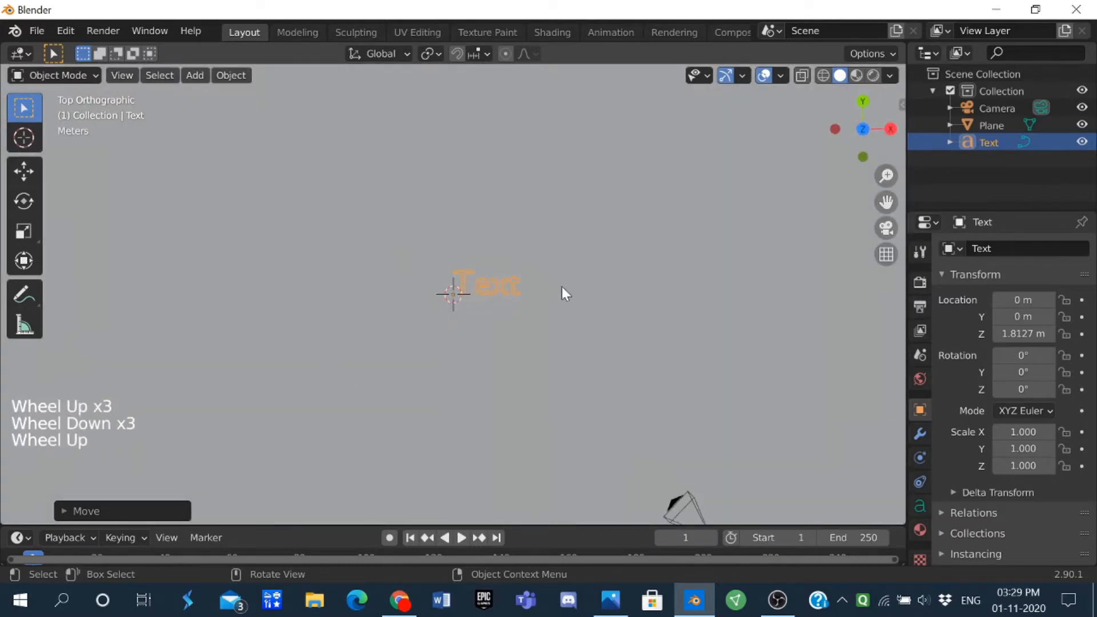
key(Tab)
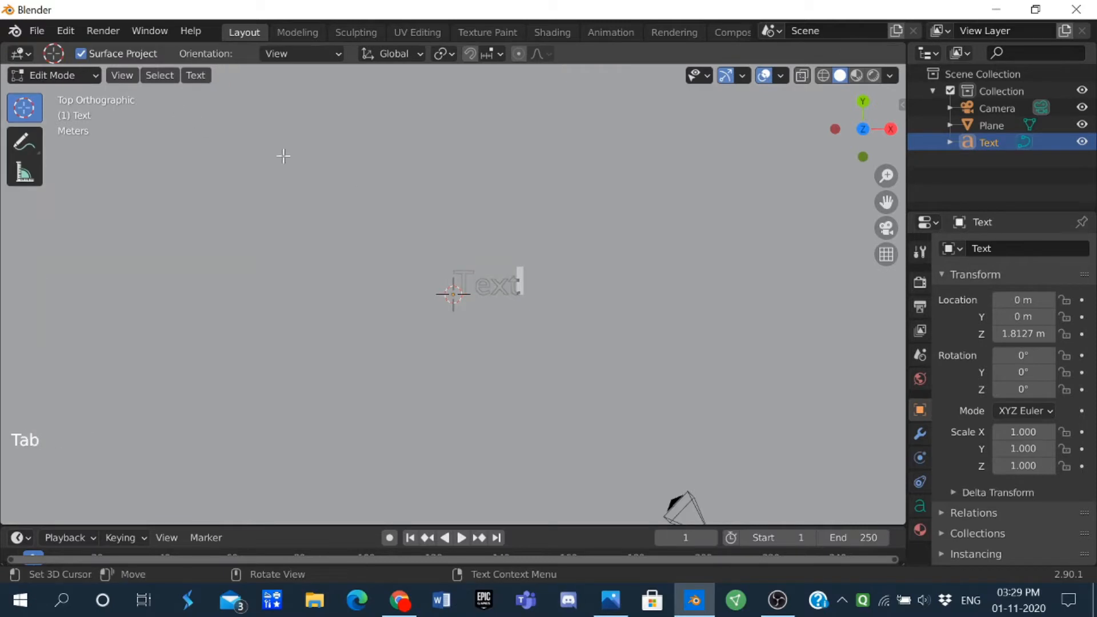
key(BackSpace)
key(BackSpace)
key(BackSpace)
key(BackSpace)
key(BackSpace)
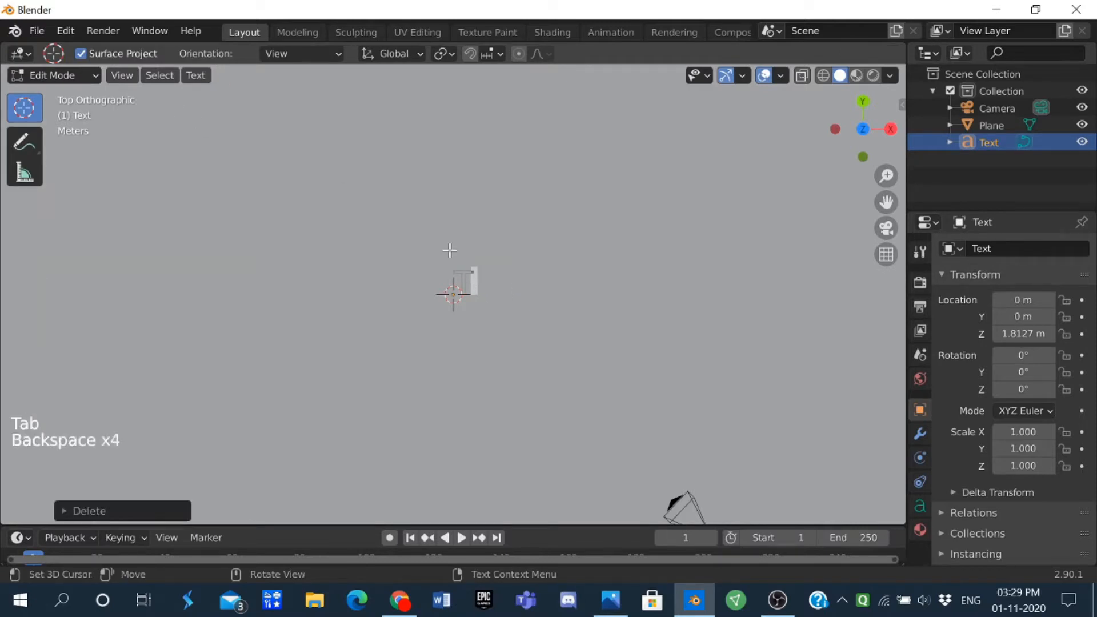
key(Caps_Lock)
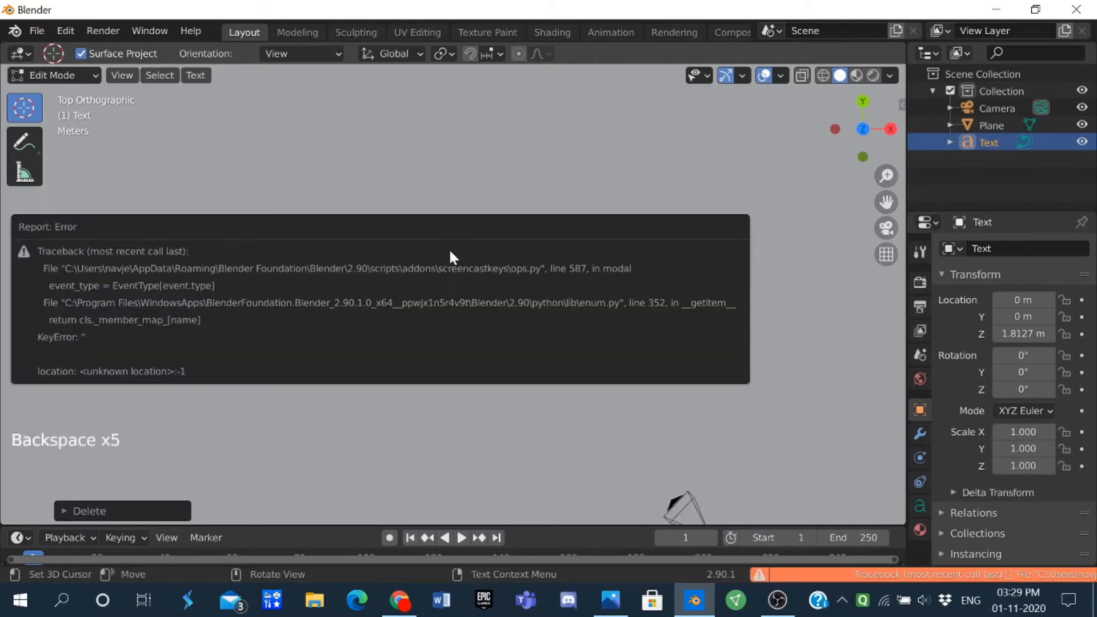
text(A)
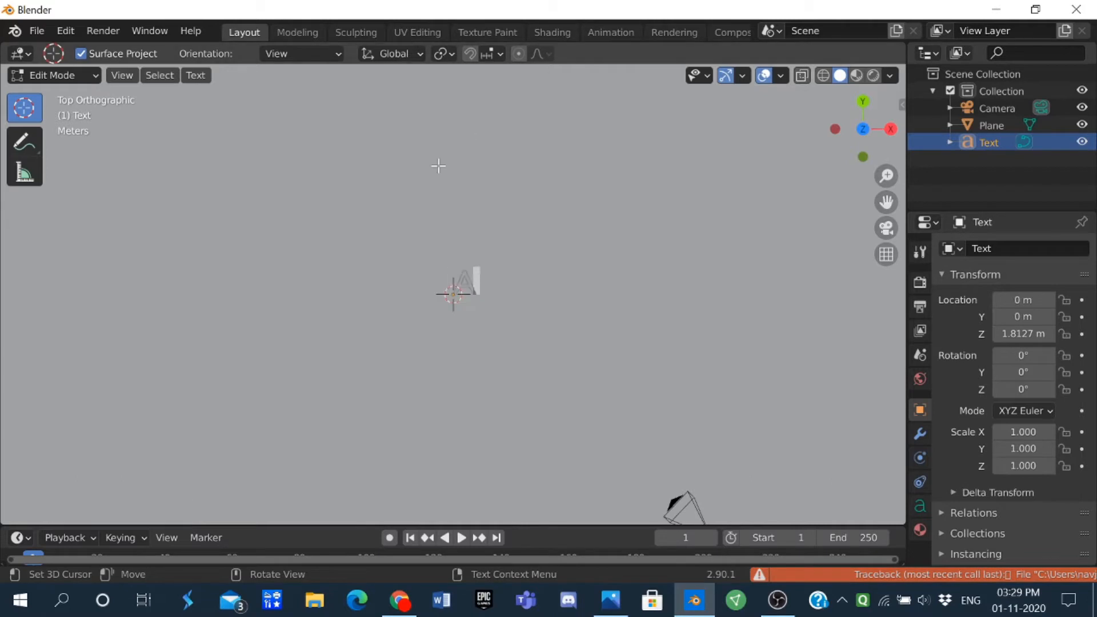
key(Tab)
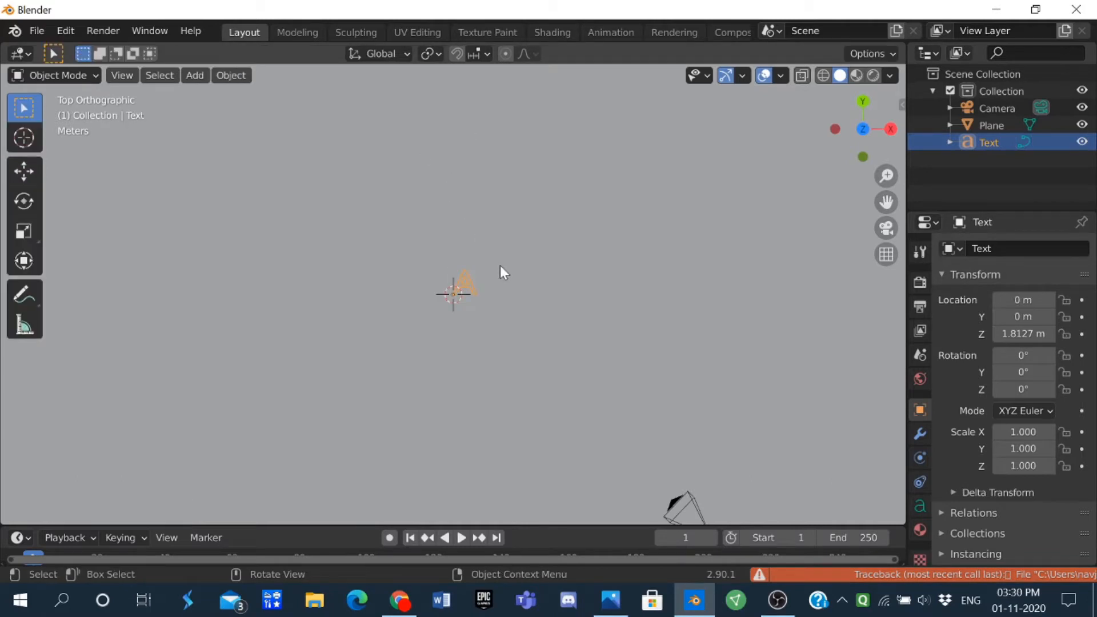
key(a)
key(s)
key(Escape)
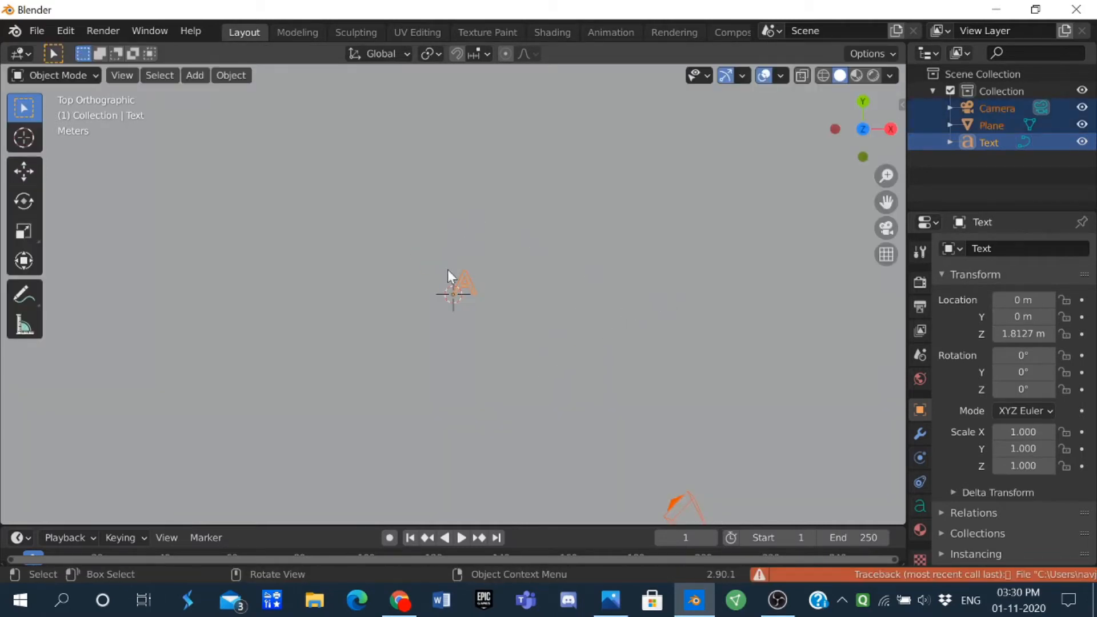
click(516, 292)
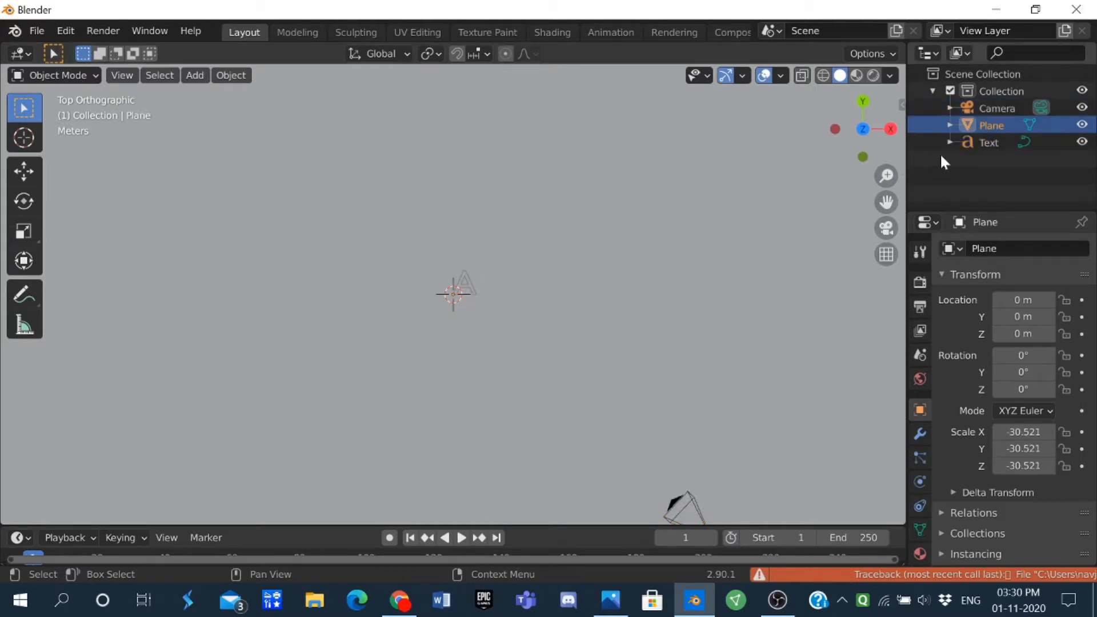
Select the letter text object and scale it uniformly to about 5.98.
click(971, 143)
key(s)
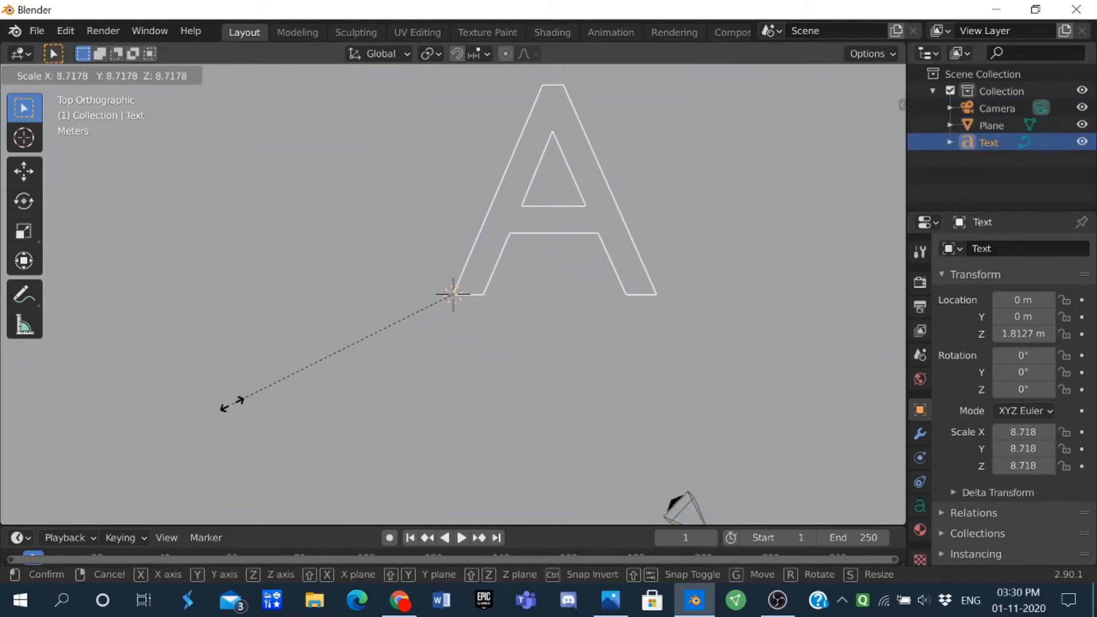
click(289, 360)
Center the letter over the origin by moving it about -2.14 m along Y and -1.85 m along X, and check the camera view.
key(g)
key(y)
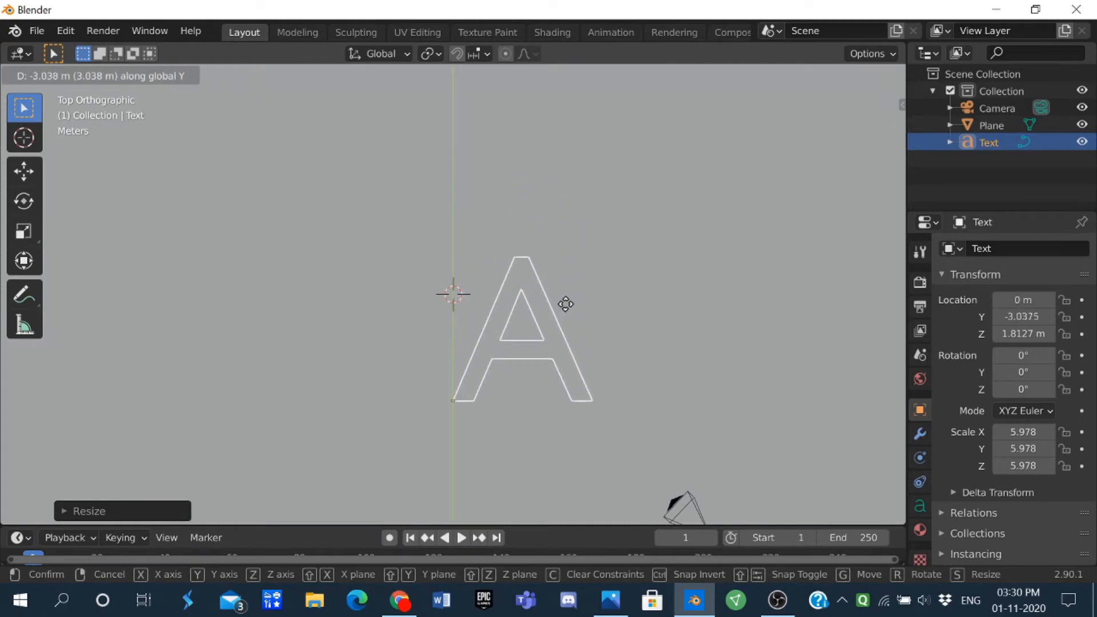
click(568, 276)
key(g)
key(x)
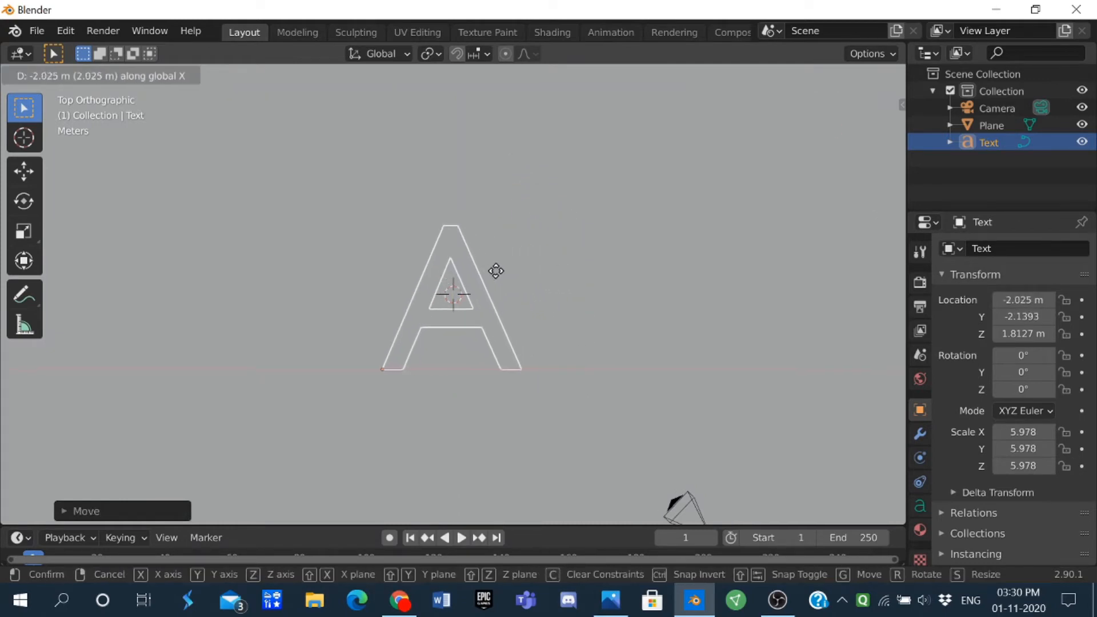
click(502, 273)
key(KP_0)
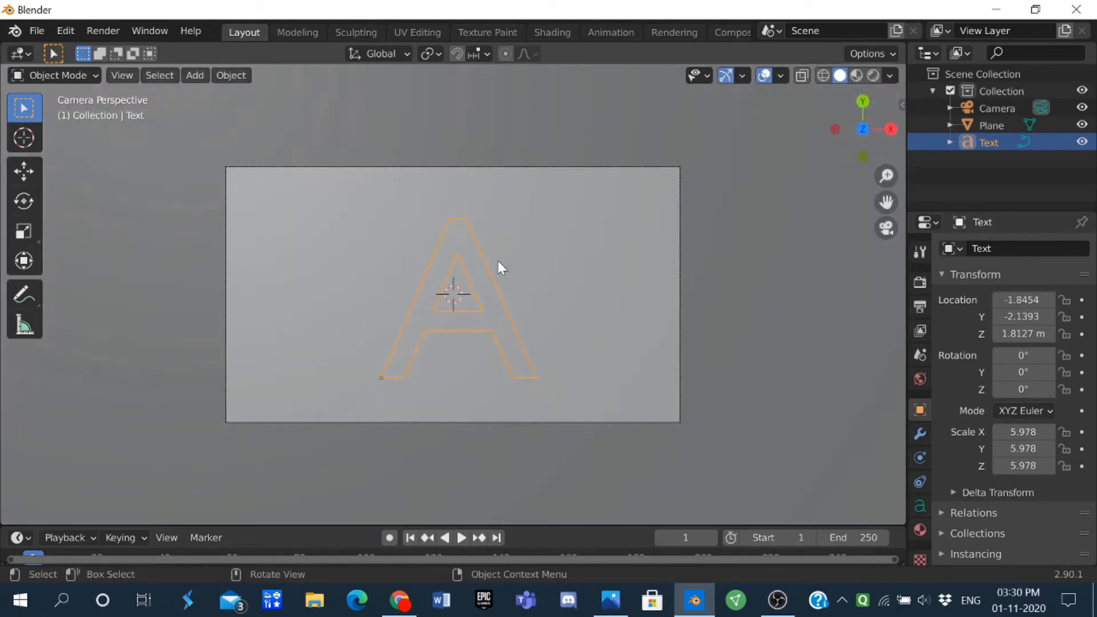
Give the letter thickness by setting its geometry Extrude to 0.1 m in Edit Mode, and return to Object Mode.
middle_drag(513, 289, 642, 112)
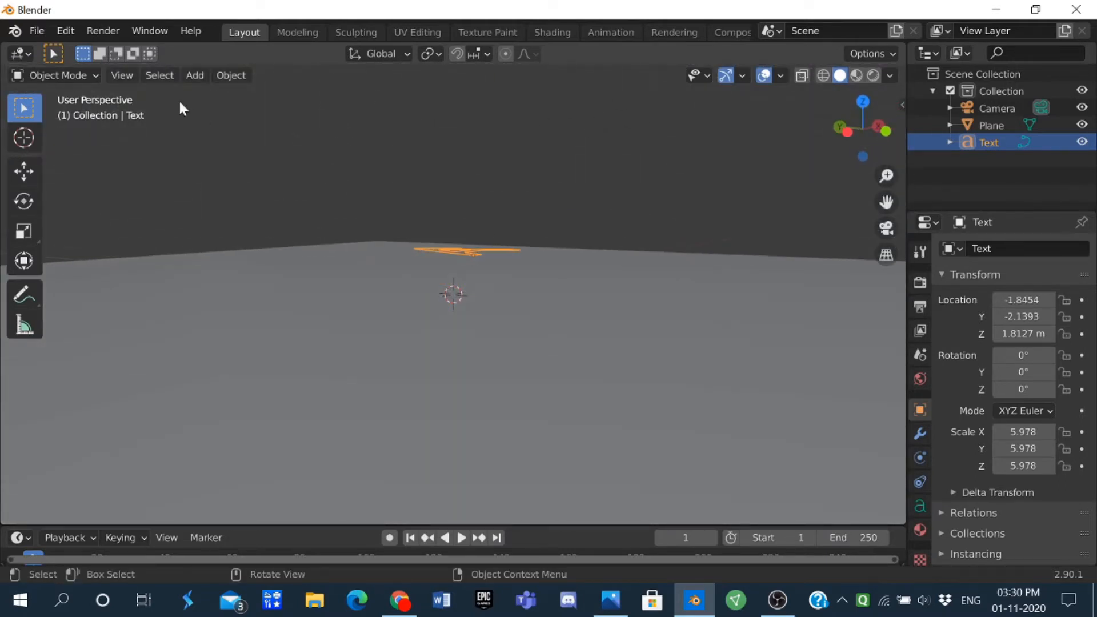
click(86, 73)
click(73, 109)
middle_drag(105, 209, 910, 458)
click(918, 503)
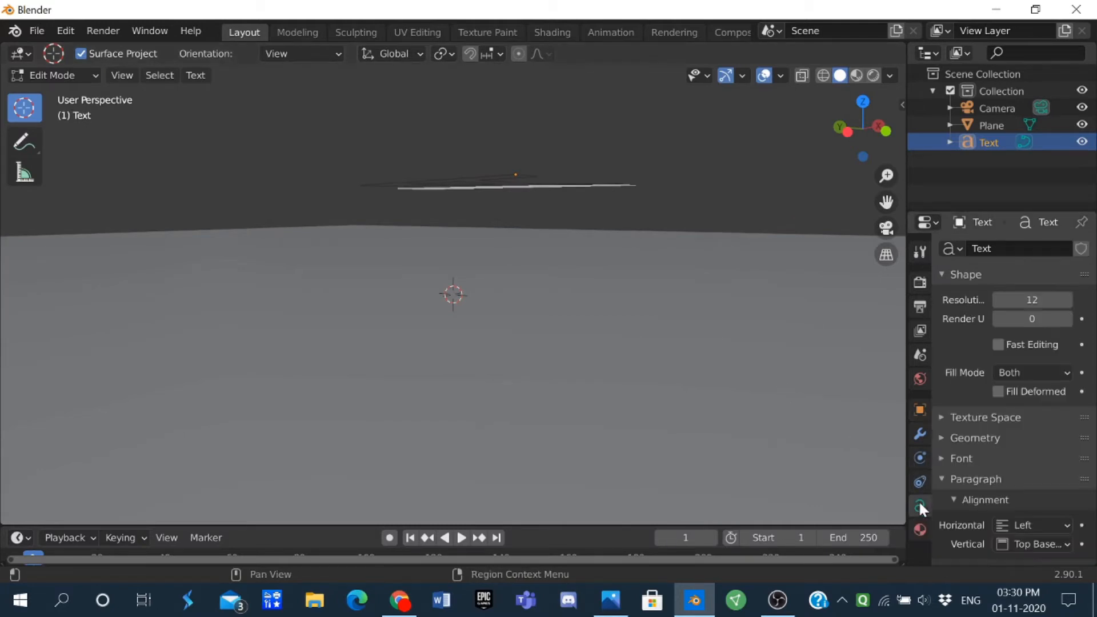
middle_drag(632, 347, 479, 425)
scroll(476, 515, down, 1)
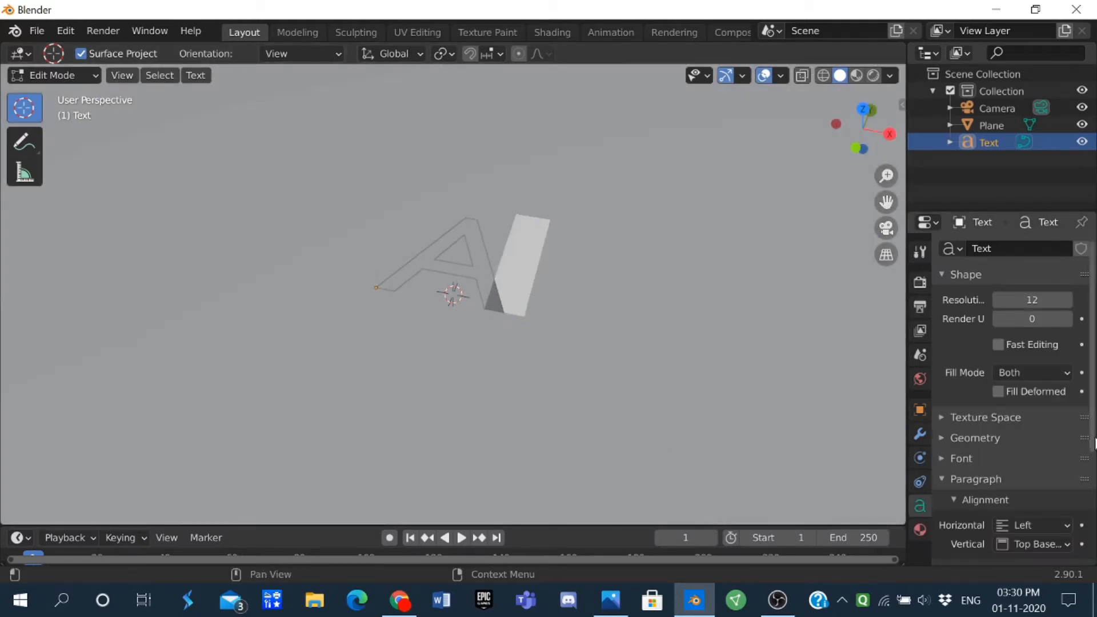
scroll(1088, 443, down, 5)
scroll(1055, 440, up, 5)
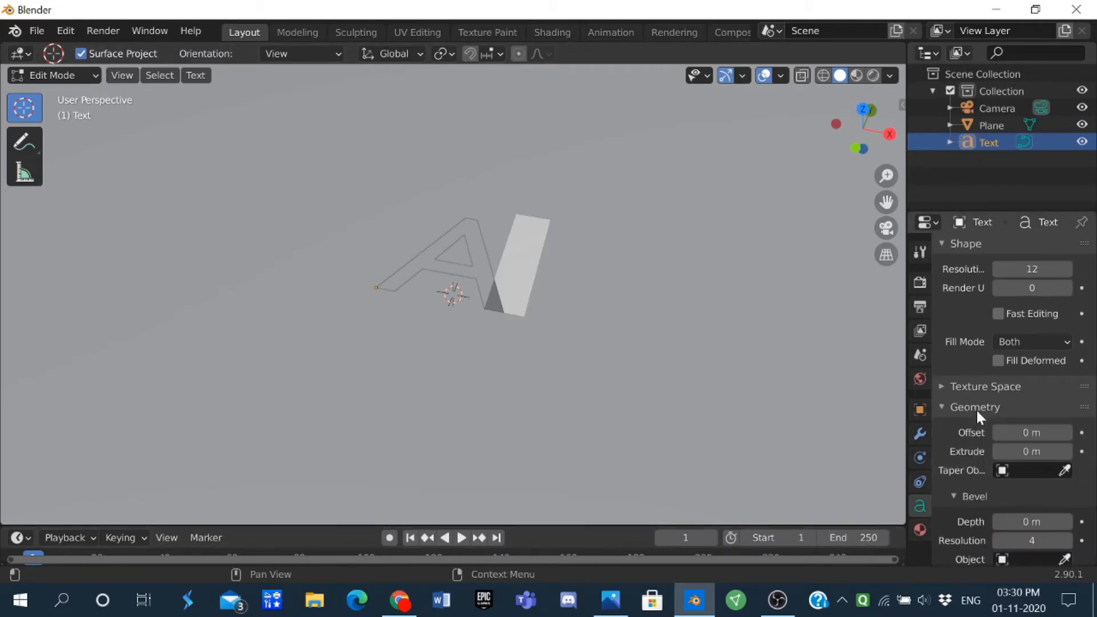
click(976, 409)
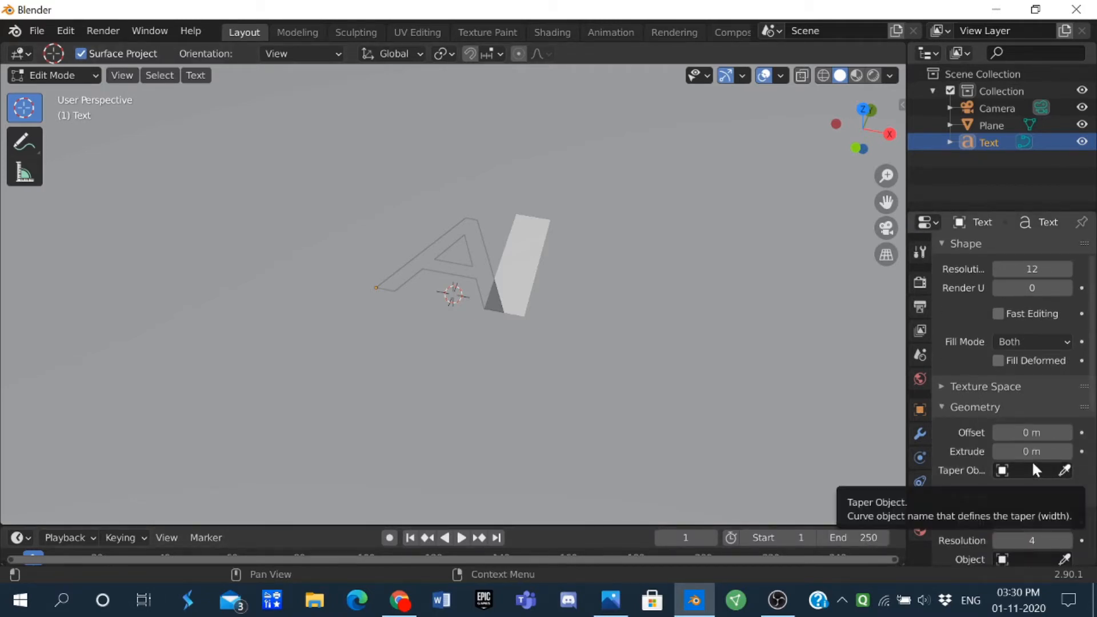
click(1003, 451)
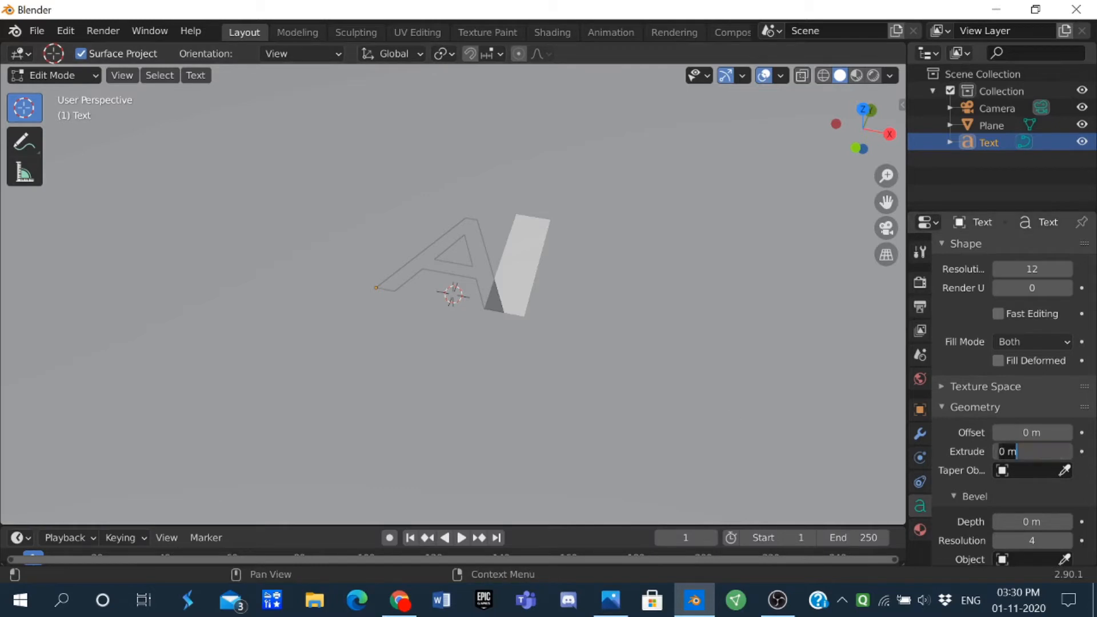
key(Return)
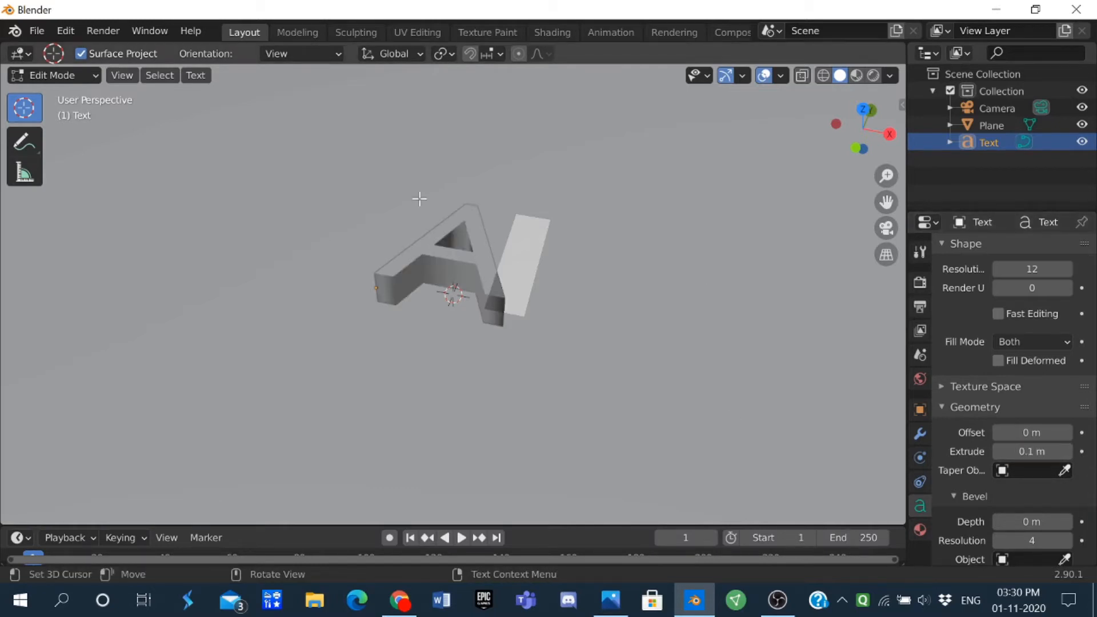
middle_drag(421, 196, 407, 97)
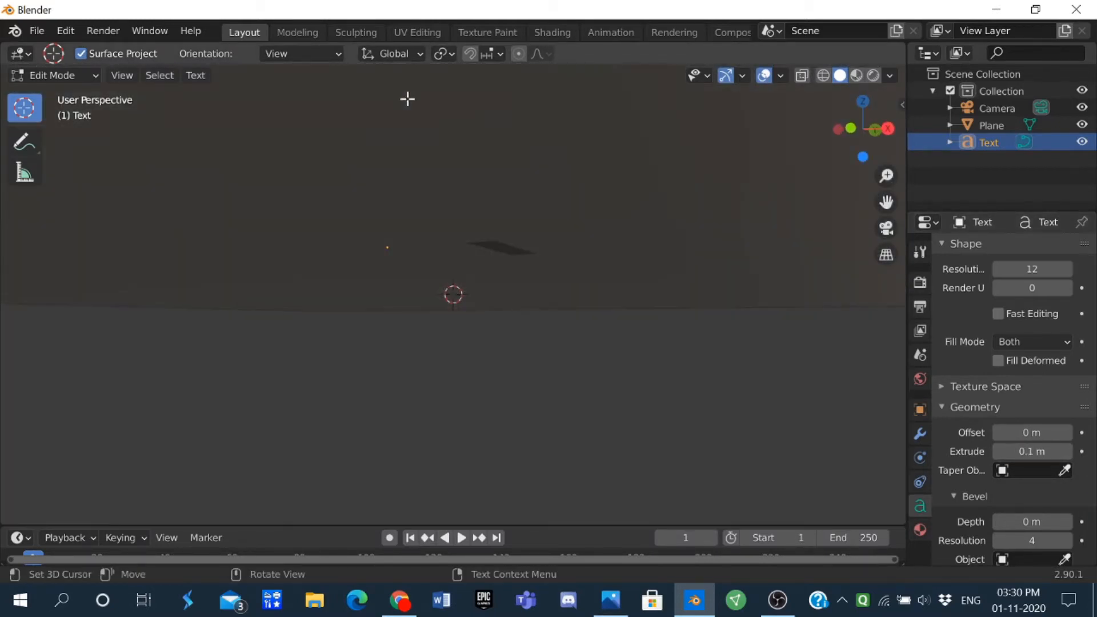
key(BackSpace)
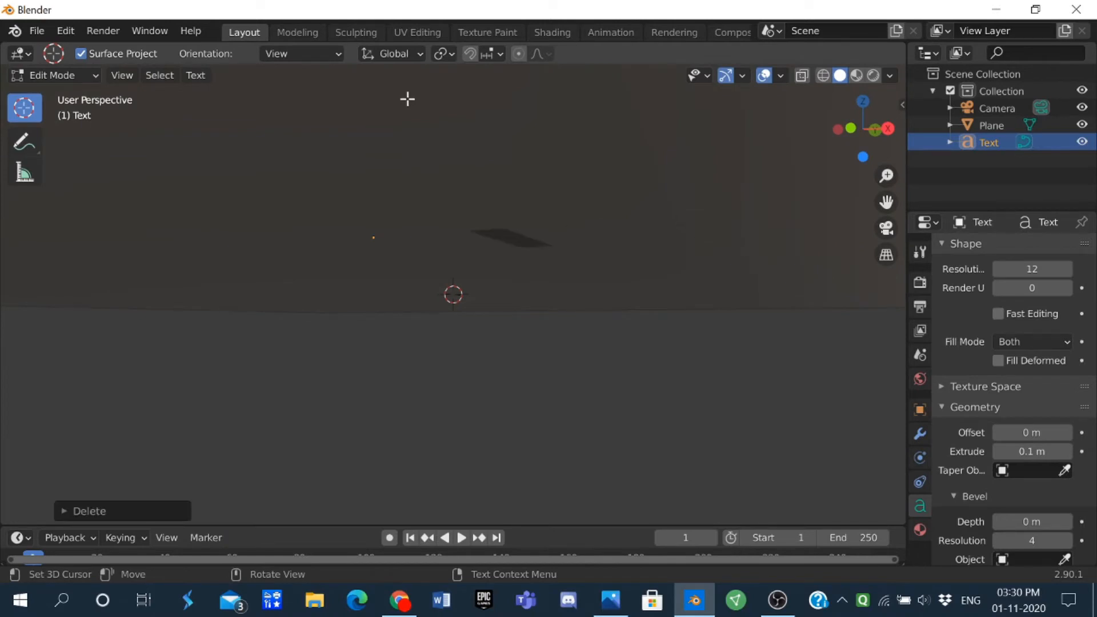
middle_drag(386, 96, 326, 177)
key(Tab)
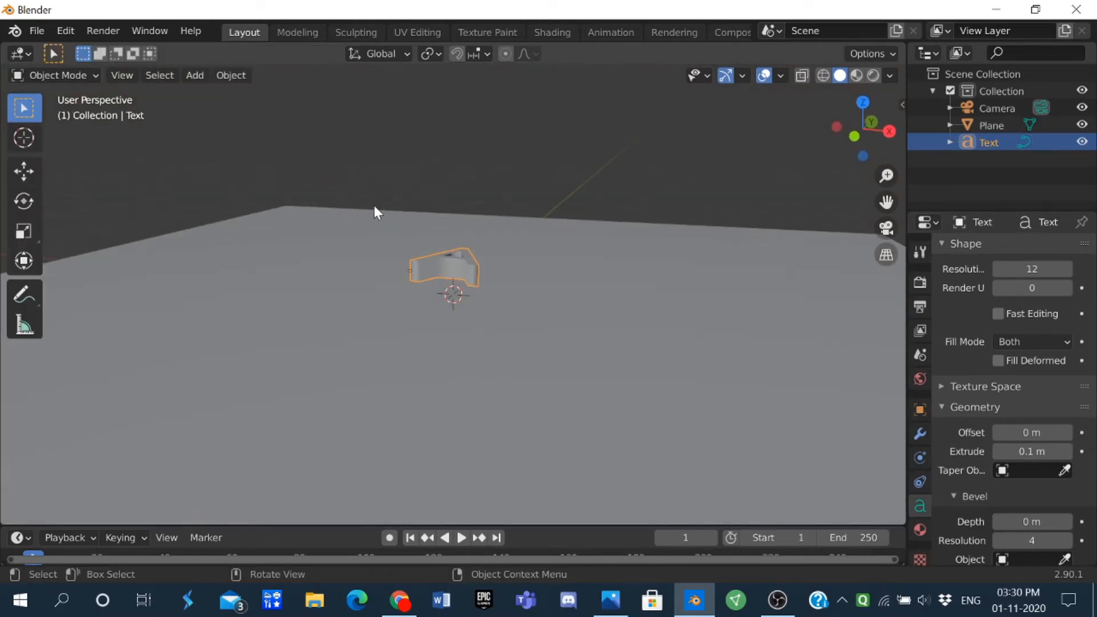
Lower the letter along the Z axis in the right orthographic view so it sits closer to the ground plane.
key(KP_3)
key(g)
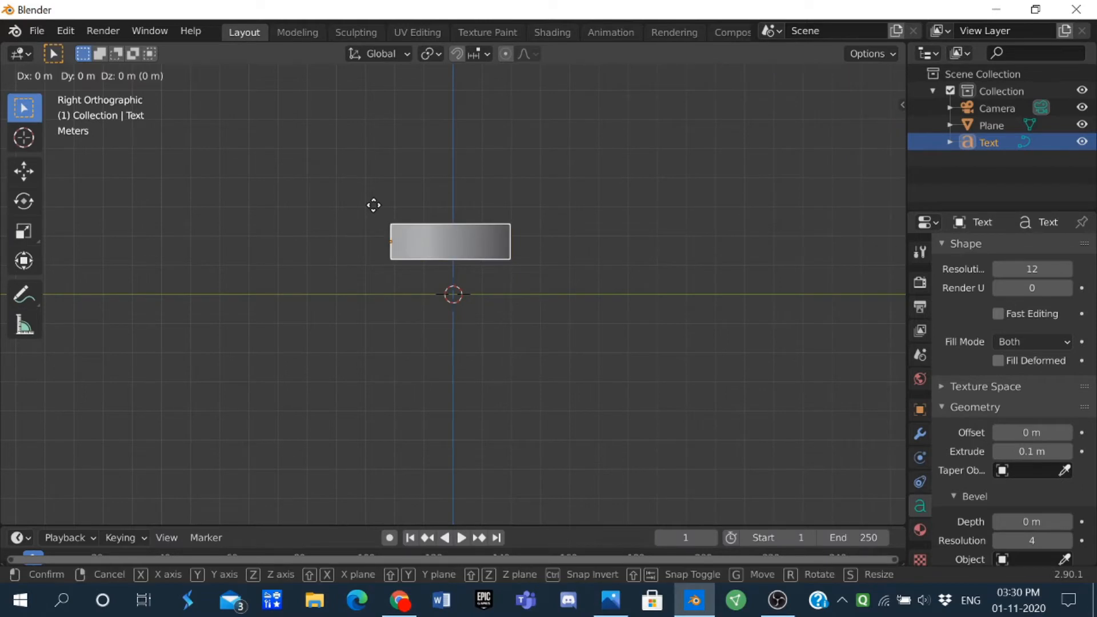
key(z)
click(371, 228)
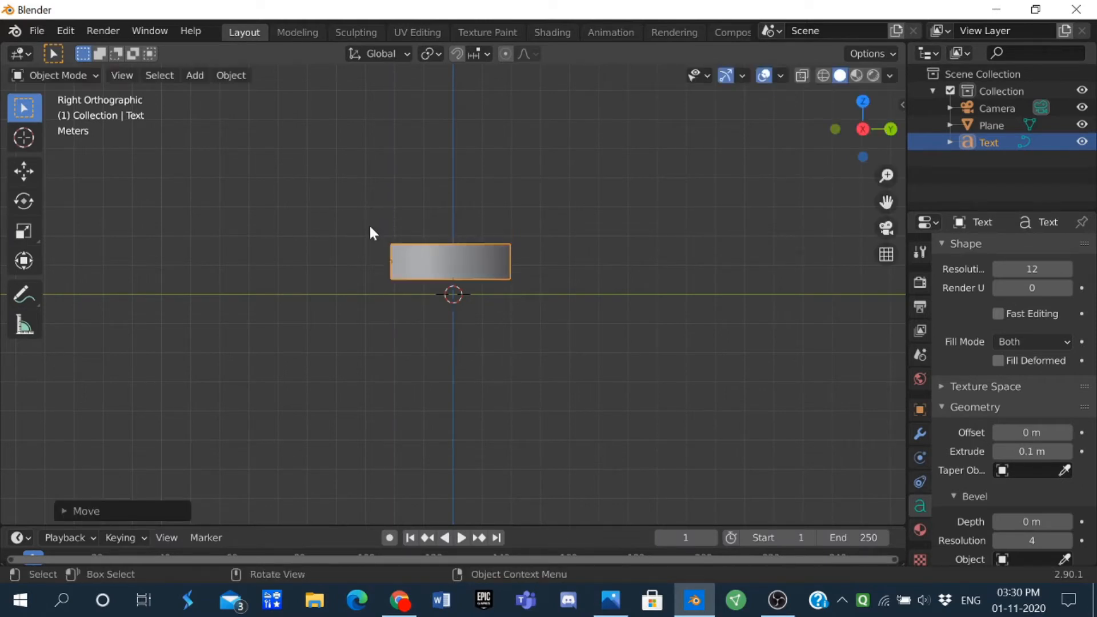
middle_drag(370, 230, 471, 216)
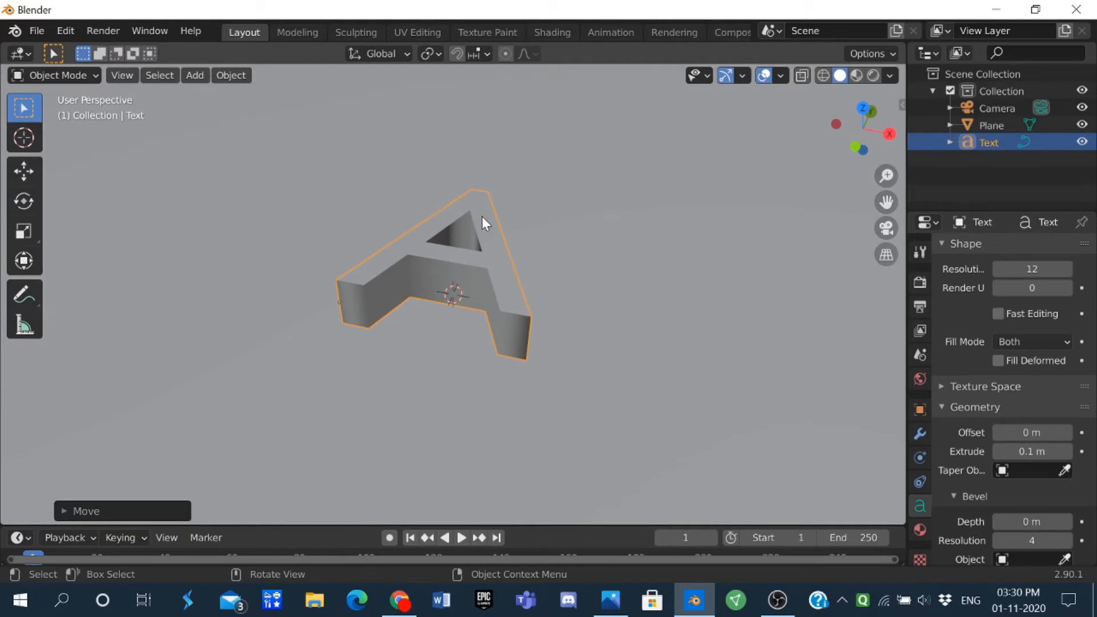
Convert the letter text object to a mesh with Mesh from Curve/Meta/Surf/Text.
key(F3)
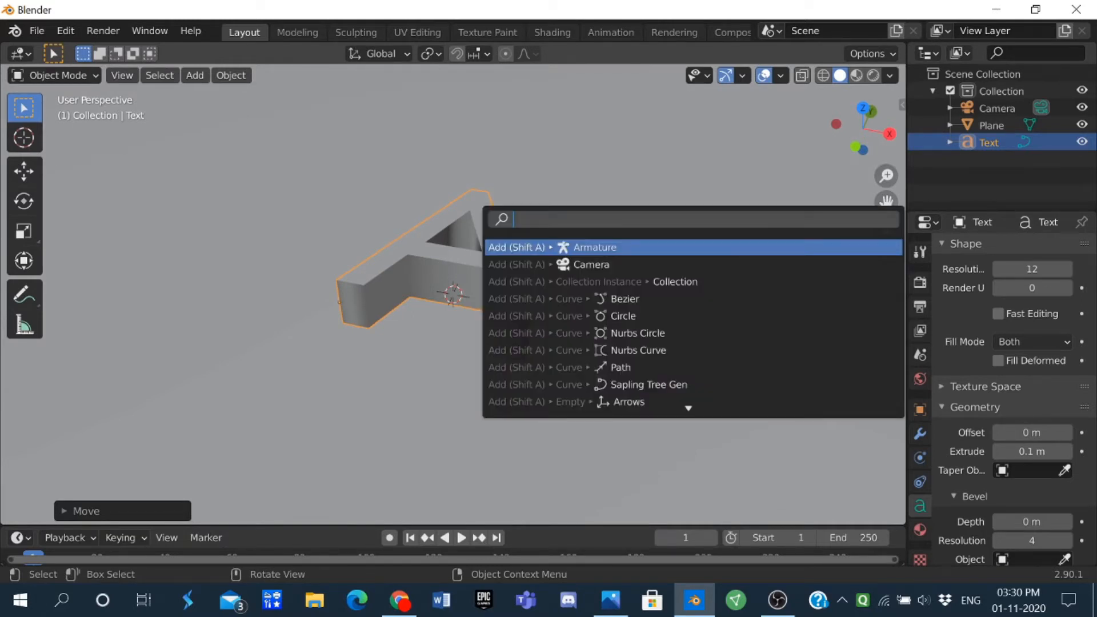
text(conver)
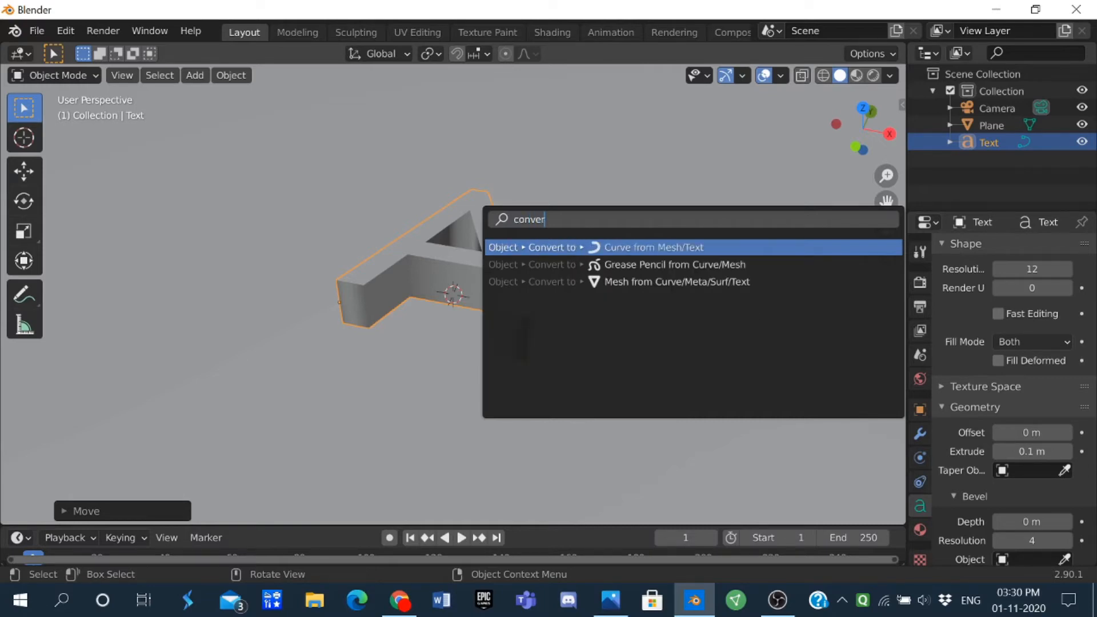
key(Down)
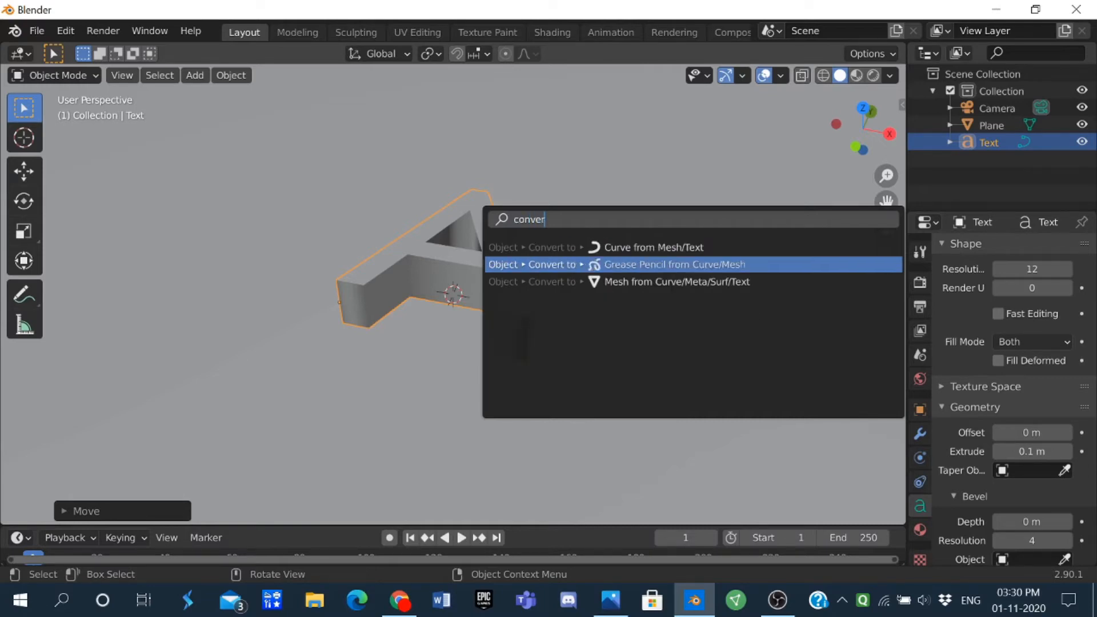
key(Down)
key(Up)
key(Down)
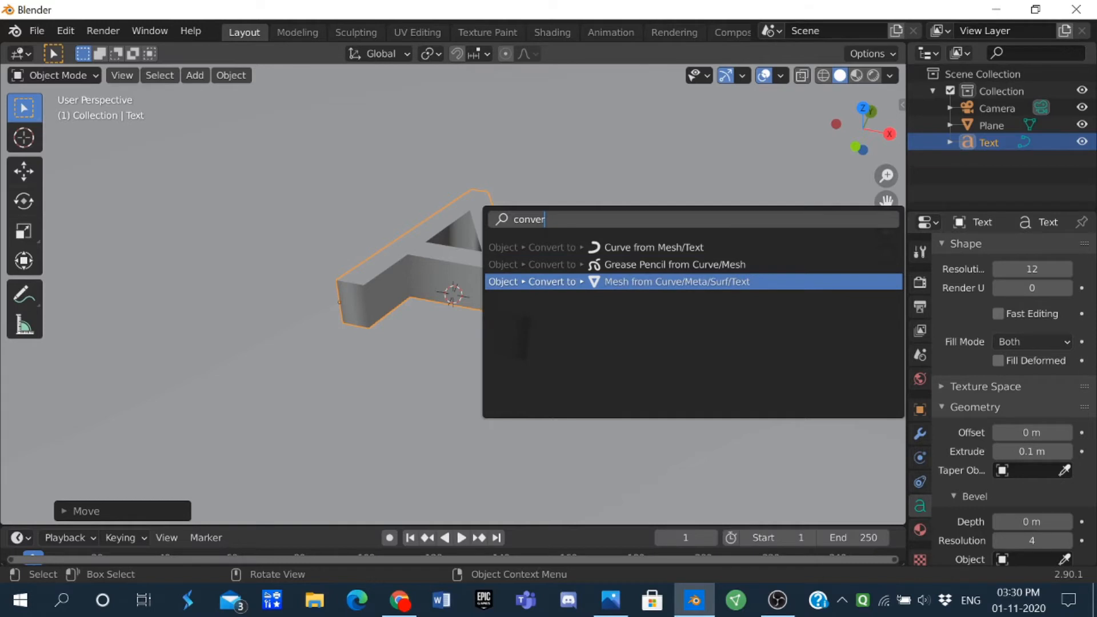
click(684, 283)
Examine the converted letter's mesh topology in Edit Mode, and return to Object Mode.
middle_drag(479, 283, 622, 282)
key(Tab)
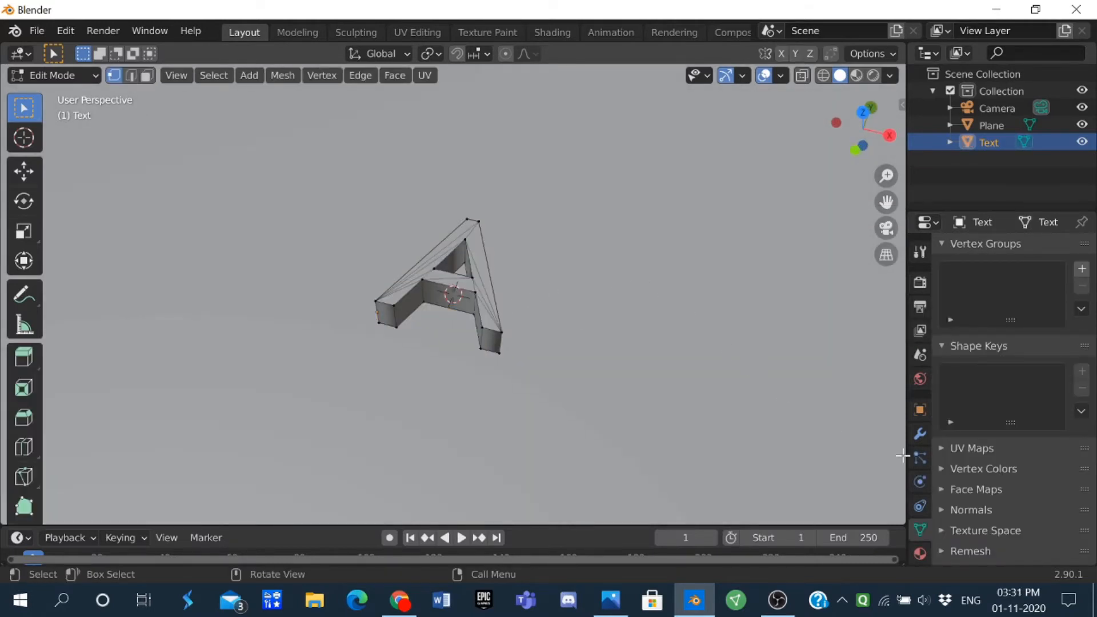
middle_drag(385, 219, 477, 236)
middle_drag(433, 164, 537, 138)
middle_drag(405, 91, 302, 165)
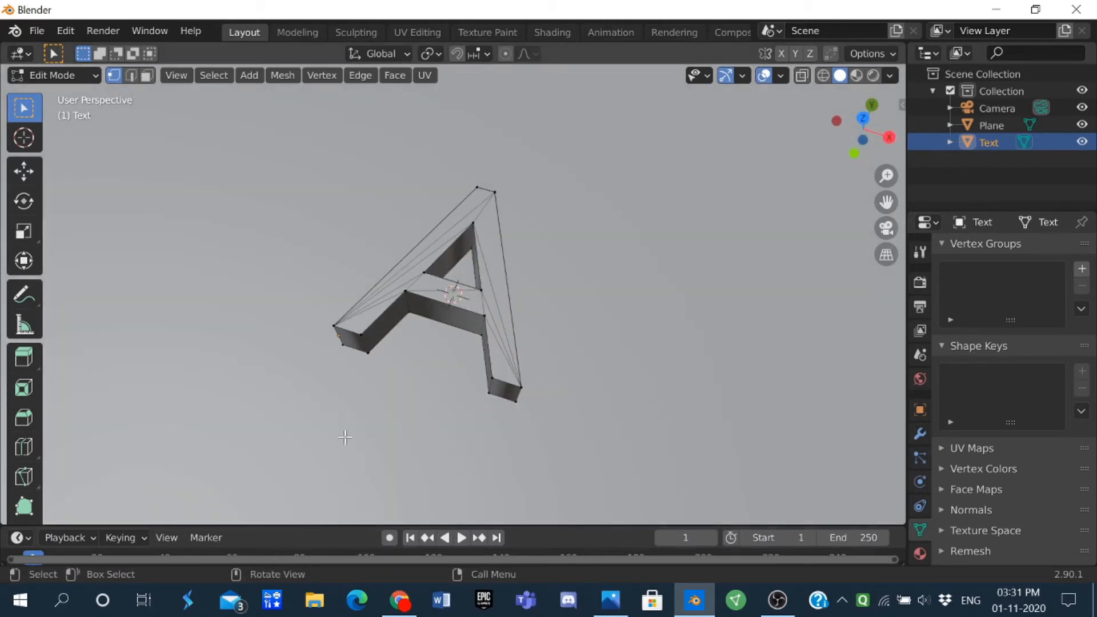
key(Tab)
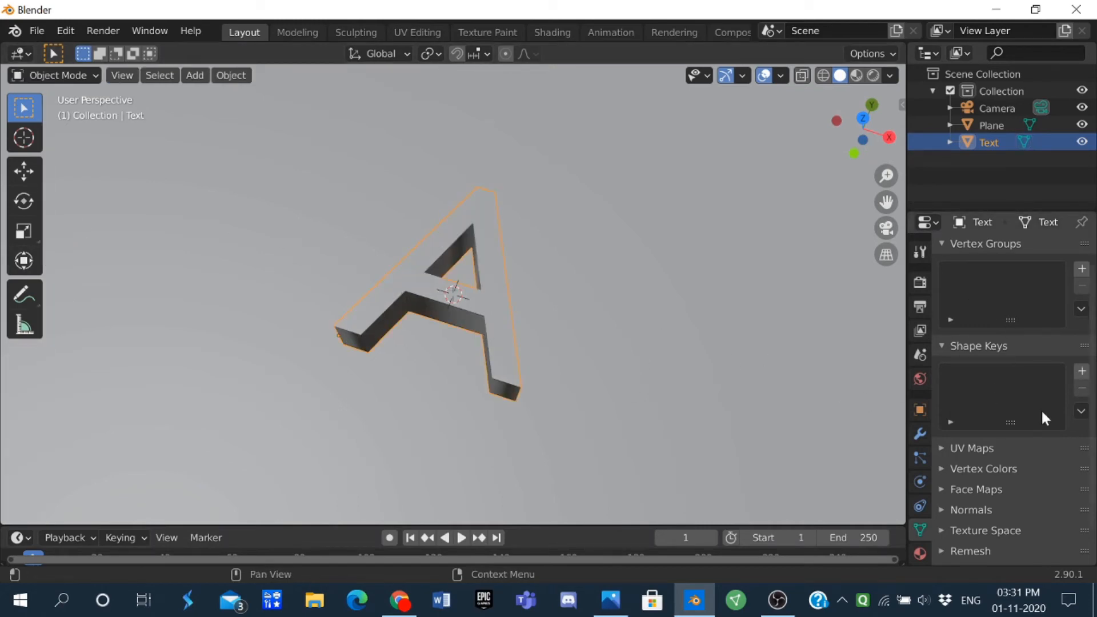
Add a Remesh modifier to the letter in Sharp mode with an Octree Depth of 5.
click(917, 433)
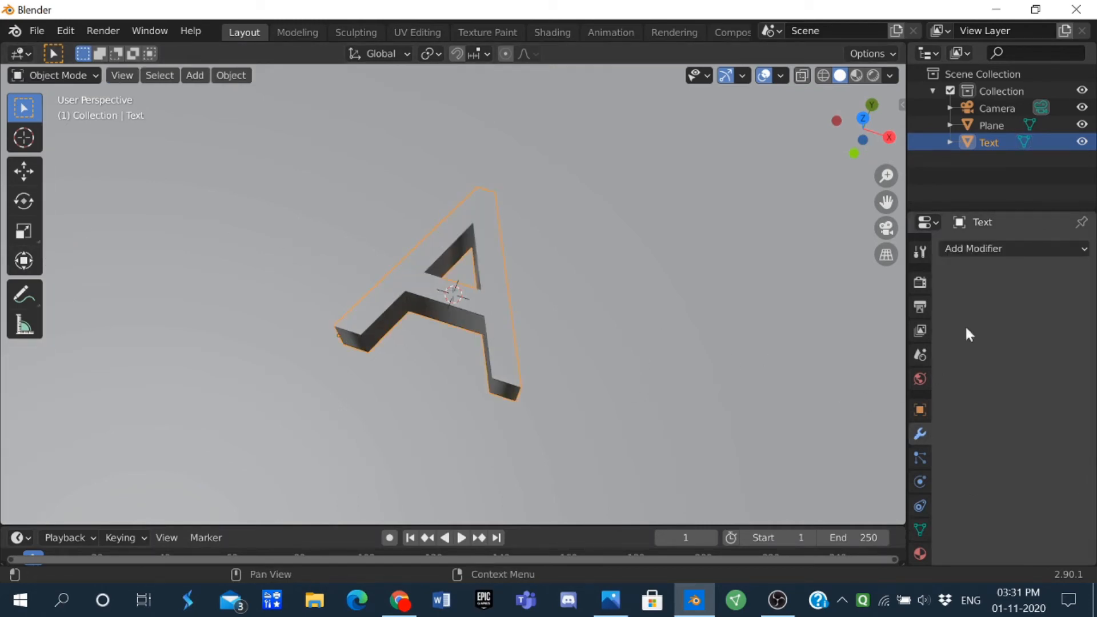
click(1007, 249)
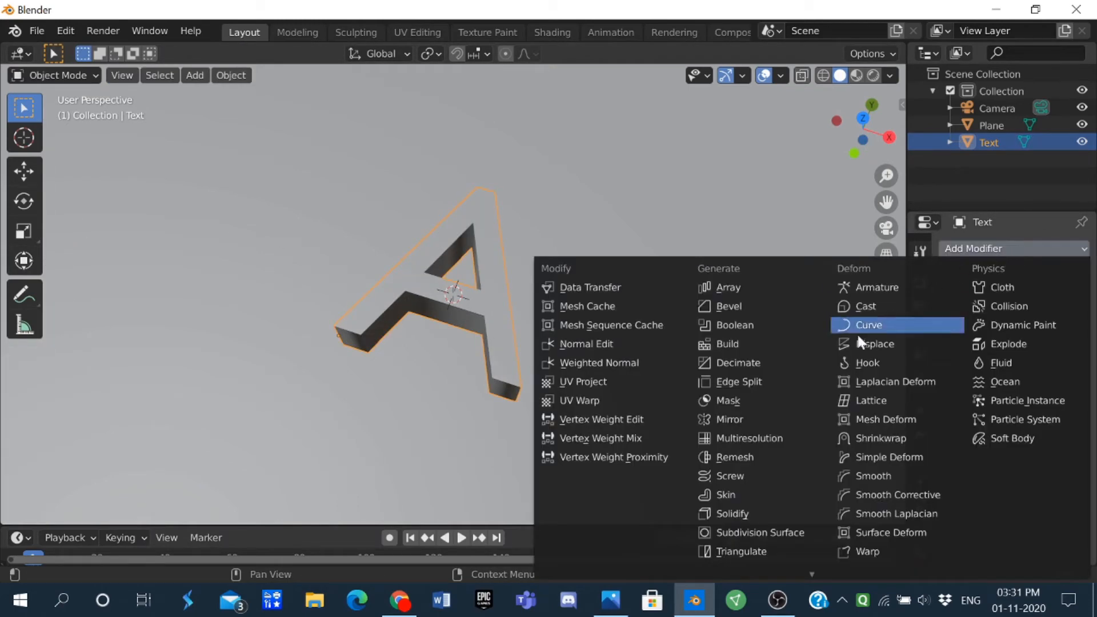
click(755, 456)
middle_drag(865, 299, 686, 240)
click(1031, 303)
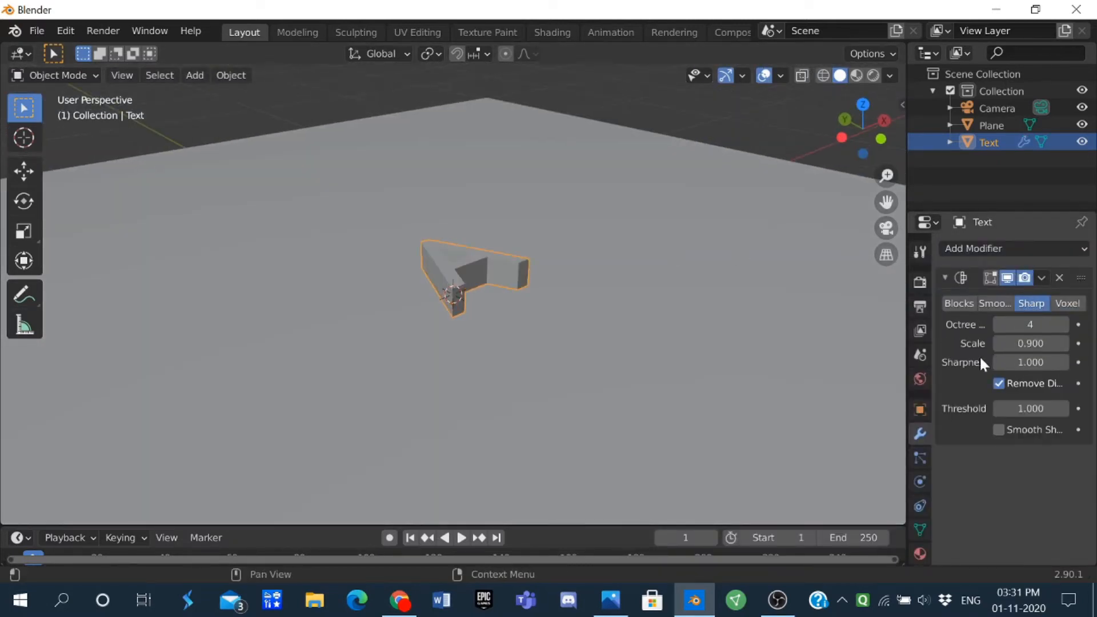
click(1030, 325)
key(Return)
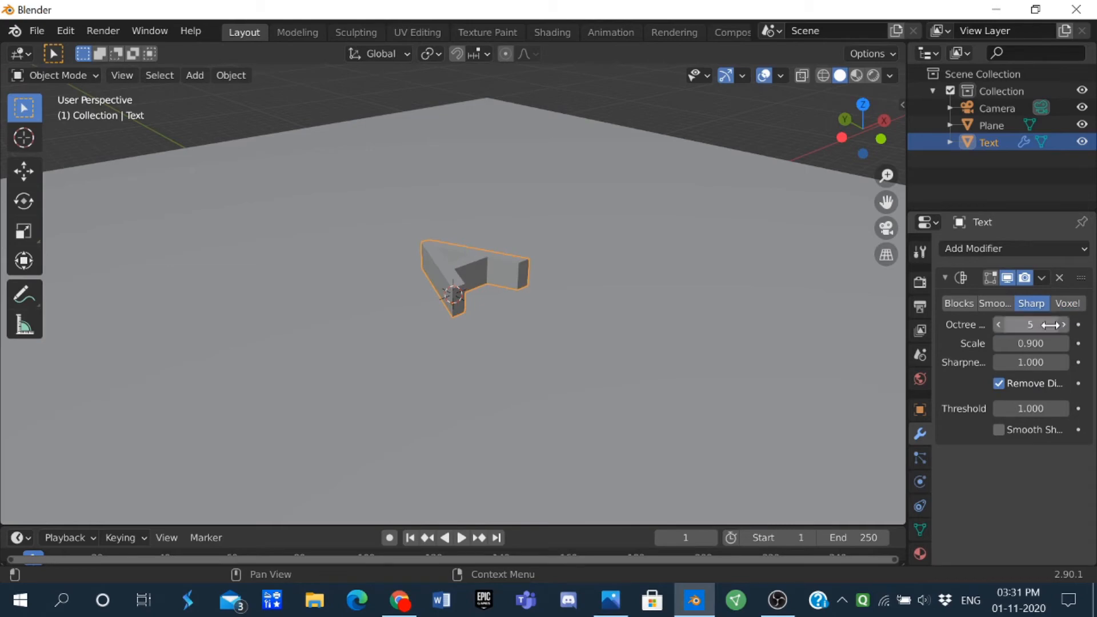
Apply the Remesh modifier to the letter mesh.
click(1042, 278)
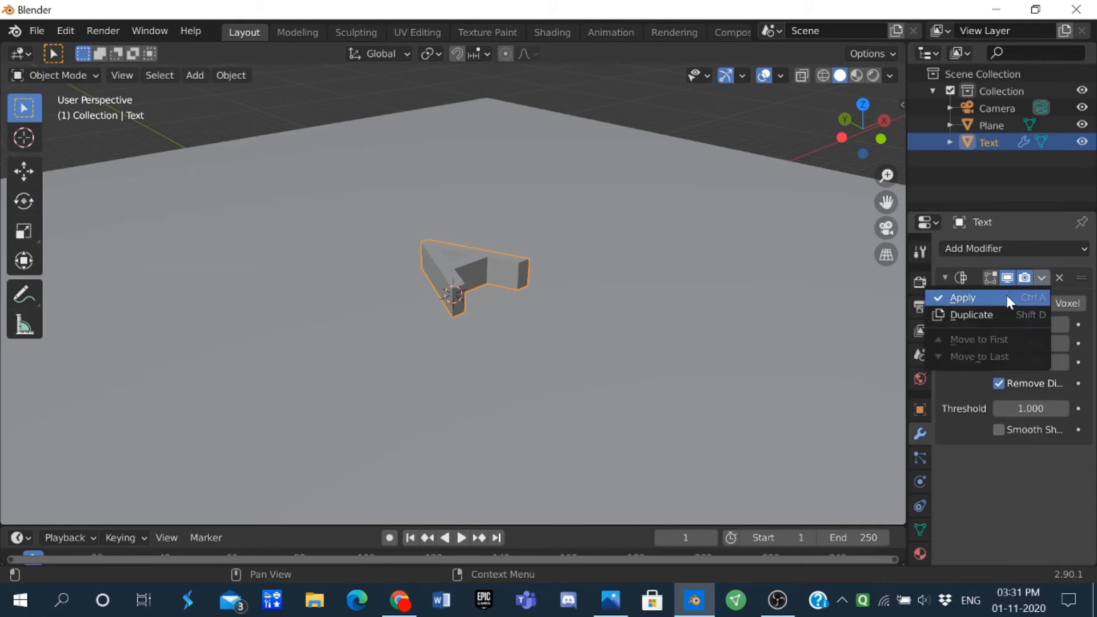
scroll(496, 284, down, 1)
middle_drag(495, 283, 405, 334)
scroll(405, 333, up, 7)
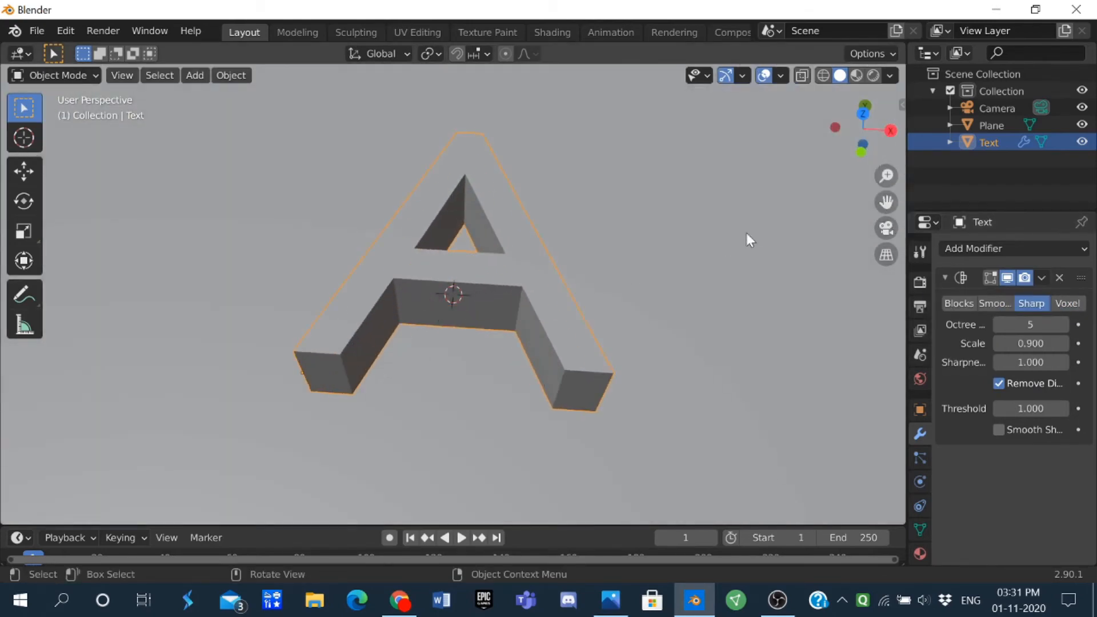
click(1040, 278)
click(1016, 298)
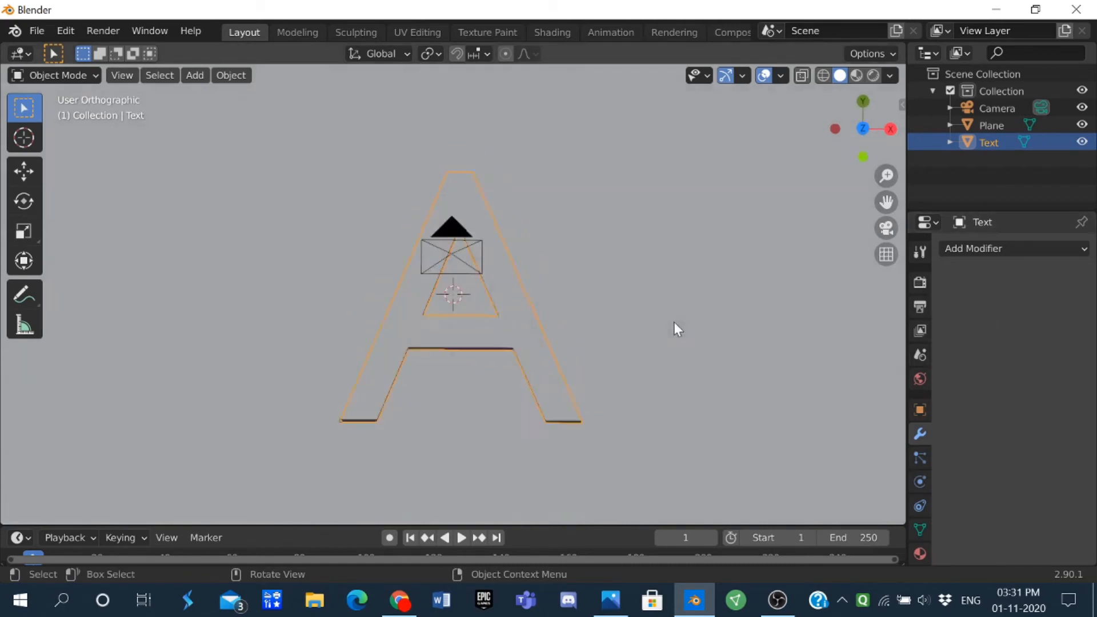
Inspect the remeshed letter's vertex grid in Edit Mode from several angles, and return to Object Mode.
middle_drag(669, 296, 659, 148)
key(Tab)
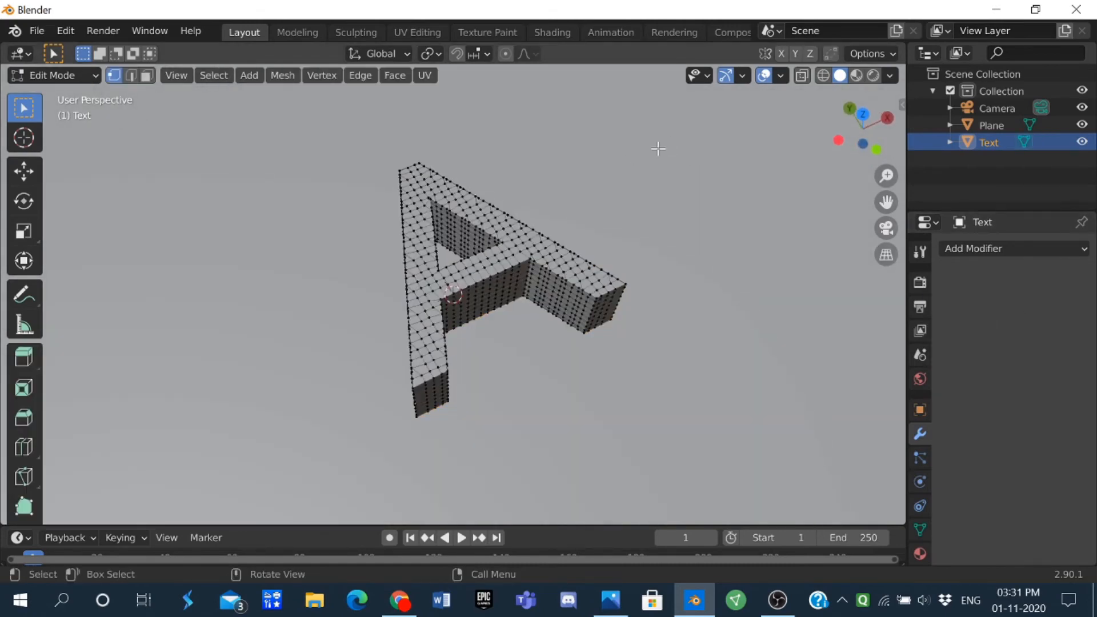
scroll(449, 186, down, 3)
middle_drag(400, 187, 370, 200)
scroll(425, 236, up, 8)
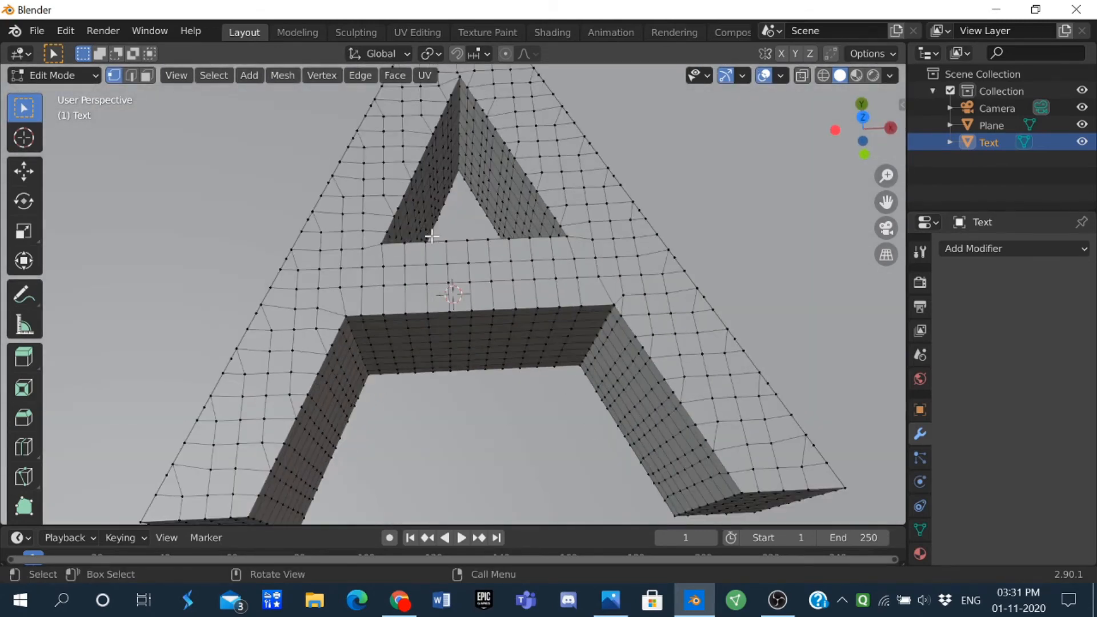
key(Tab)
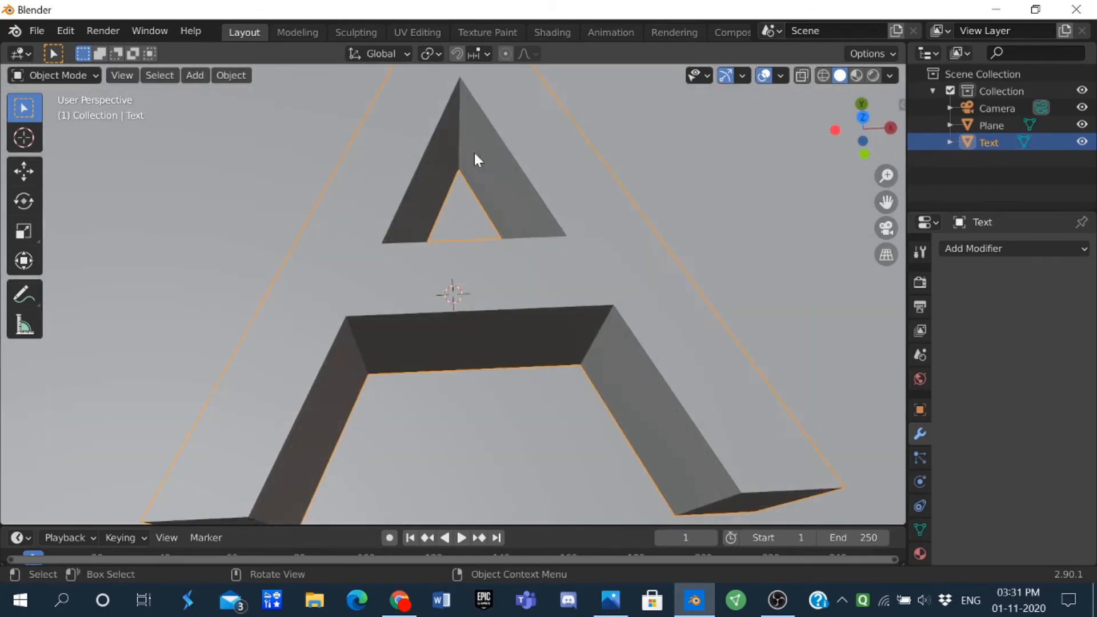
scroll(491, 160, down, 4)
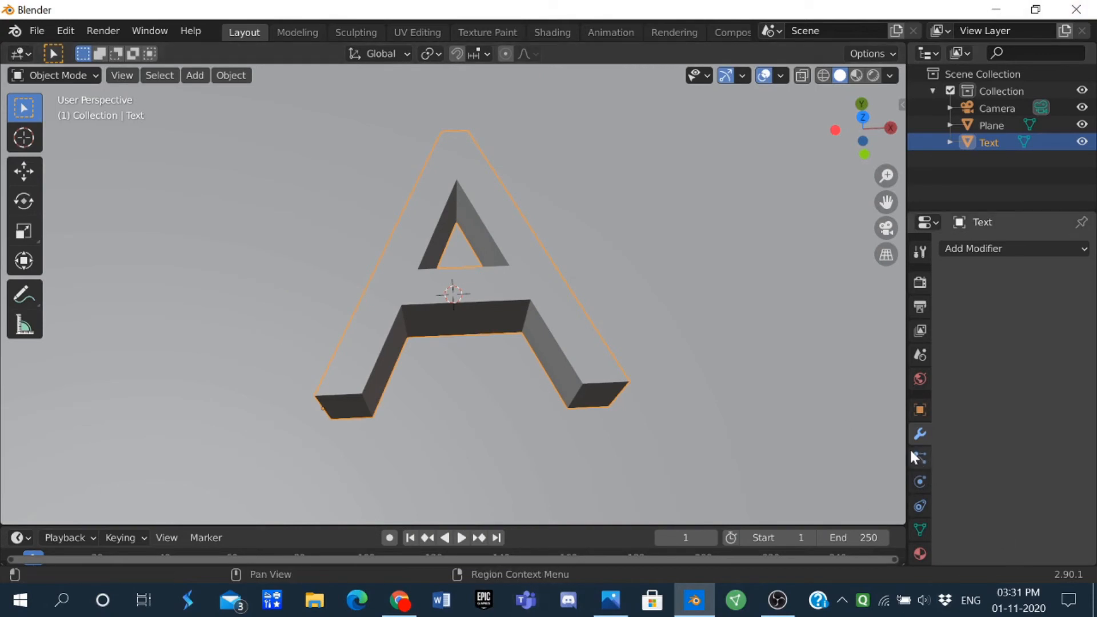
Add a Cloth modifier to the letter and a Collision modifier to the ground plane.
click(974, 249)
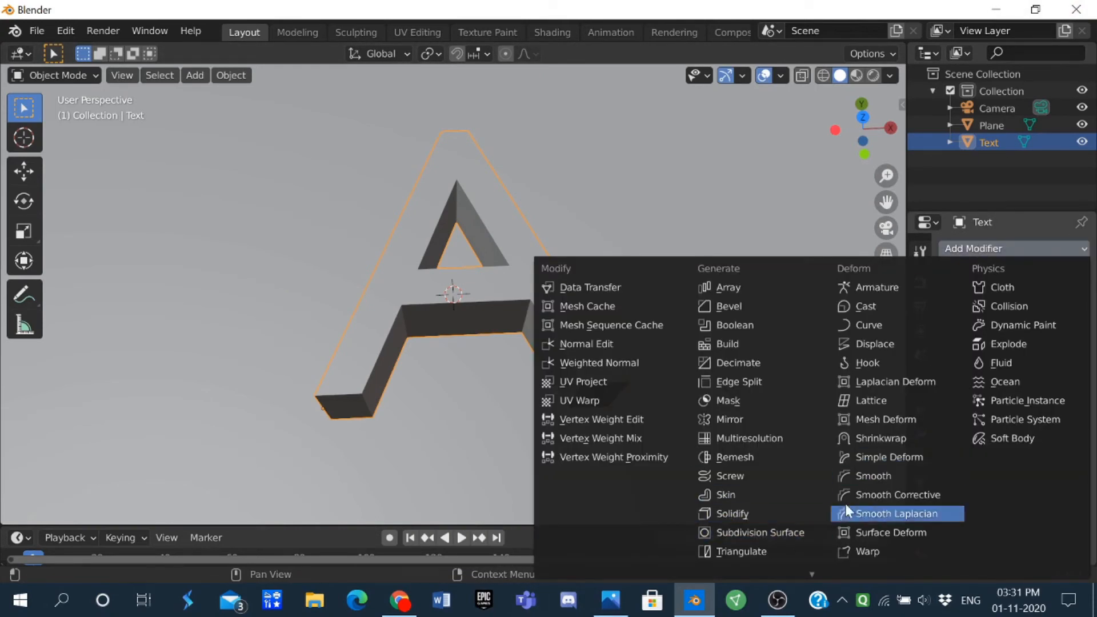
click(1009, 287)
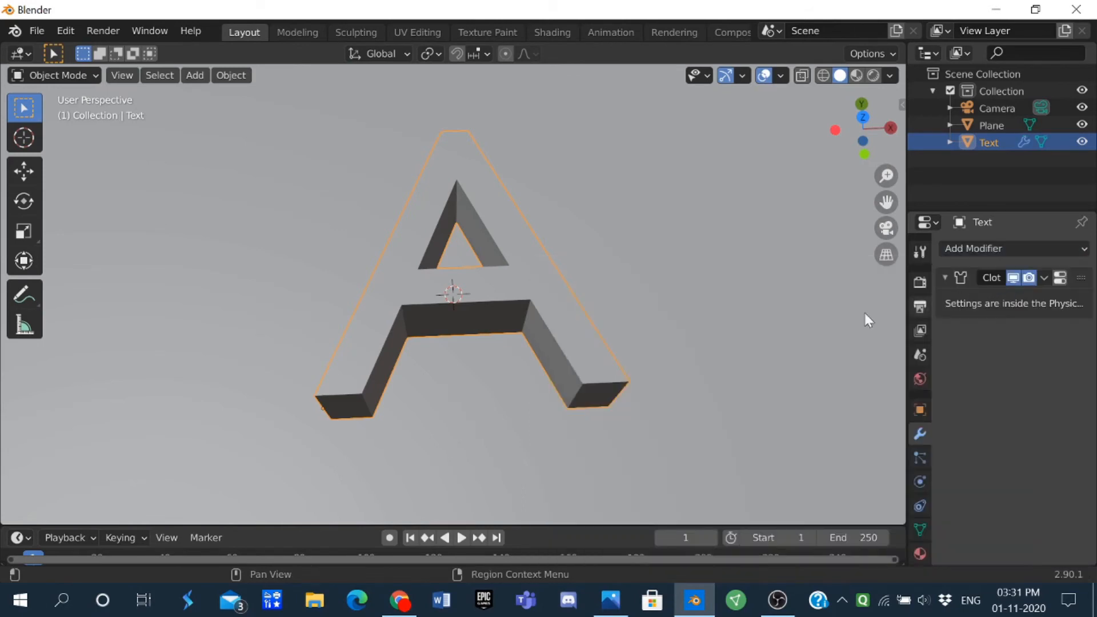
click(680, 280)
click(1066, 250)
click(1046, 302)
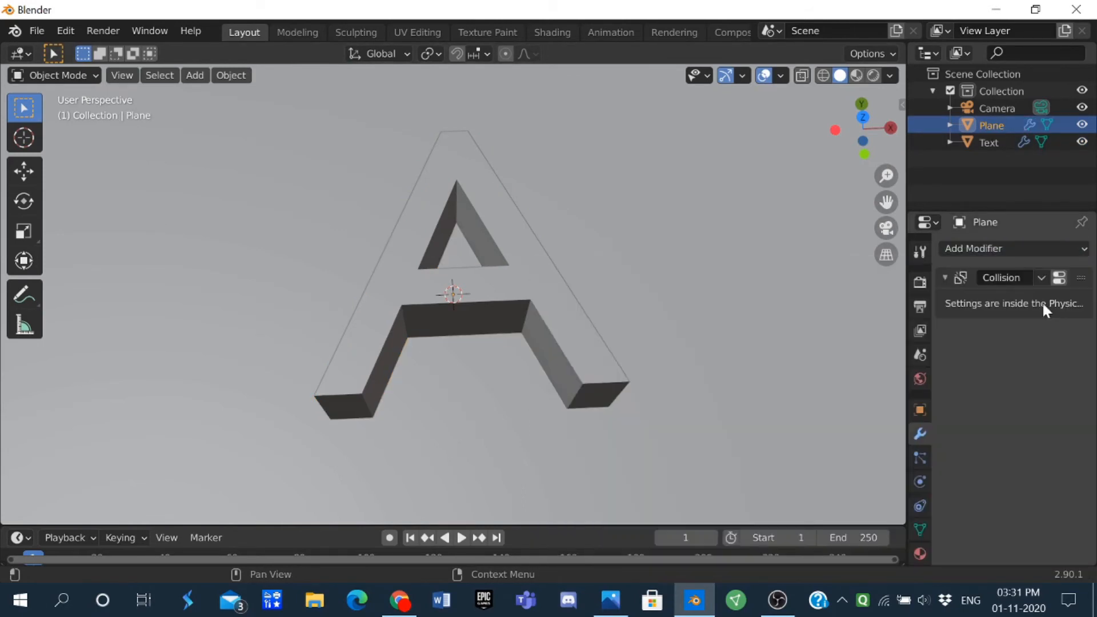
Select the letter, play the cloth simulation to see how it falls on the plane, and return to frame 1.
middle_drag(573, 306, 551, 259)
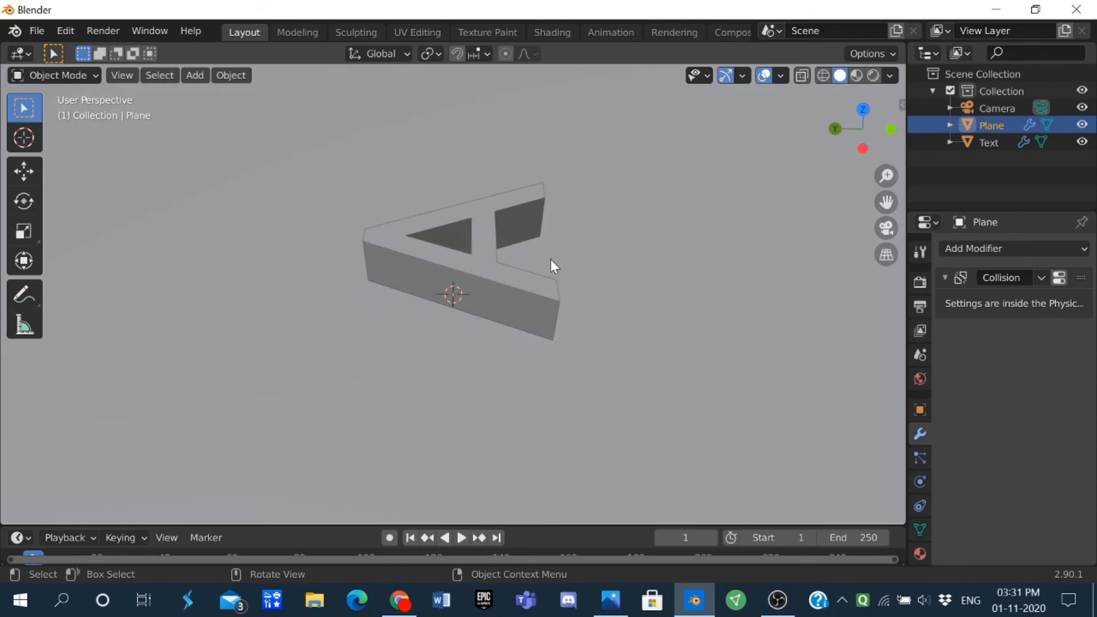
click(491, 269)
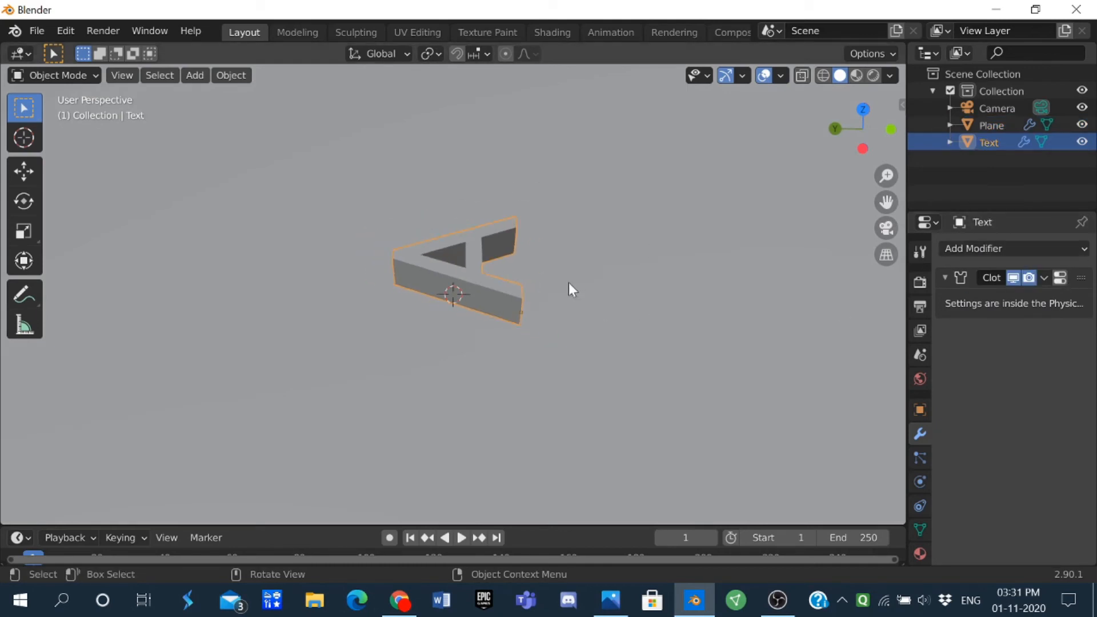
middle_drag(567, 283, 379, 233)
key(space)
middle_drag(568, 240, 415, 265)
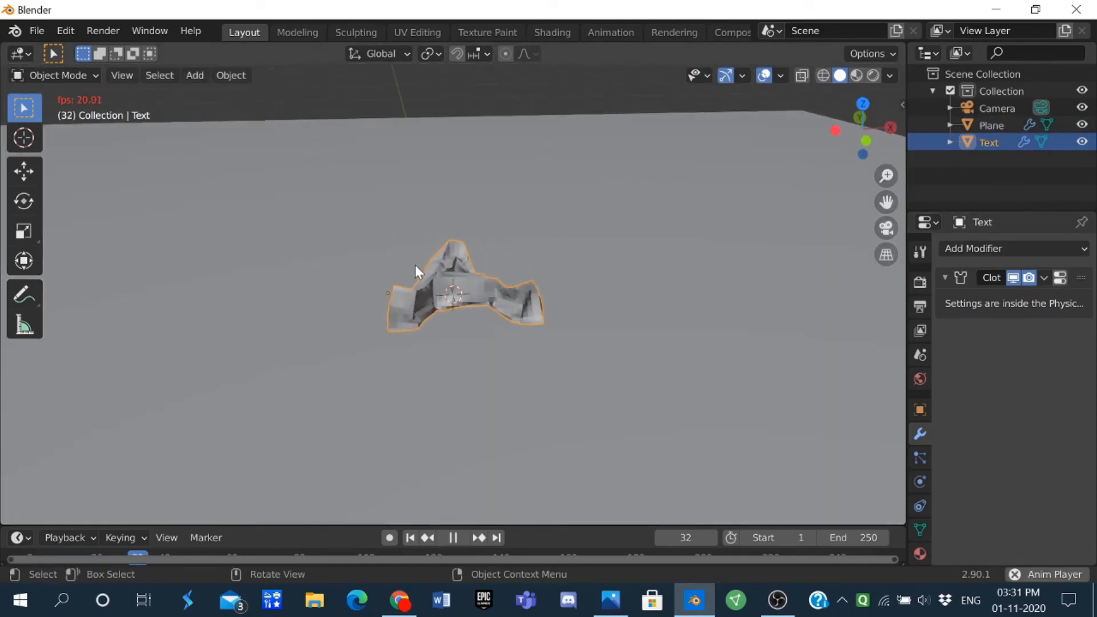
scroll(320, 234, up, 6)
key(space)
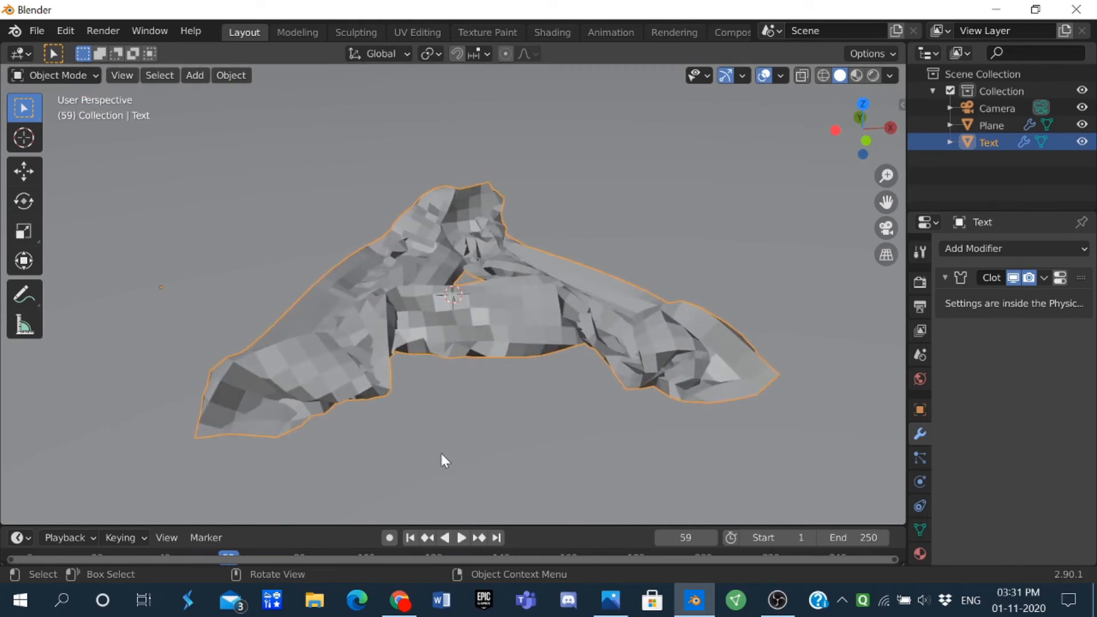
click(410, 537)
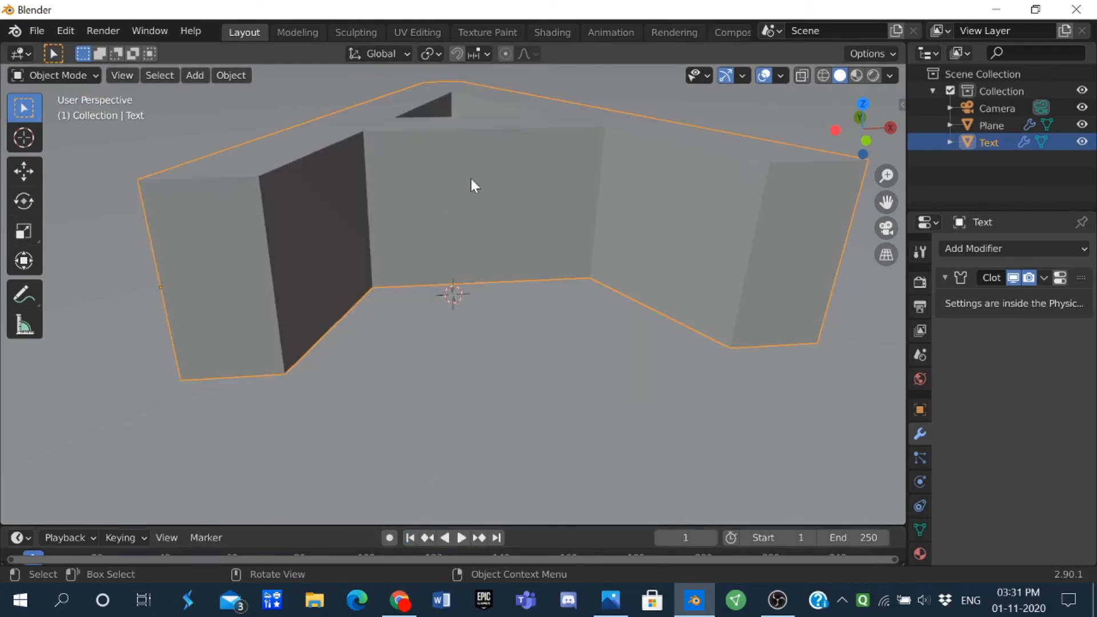
Enable Pressure in the letter's Cloth physics settings, set the pressure to 3, and turn on Custom Volume.
click(1060, 278)
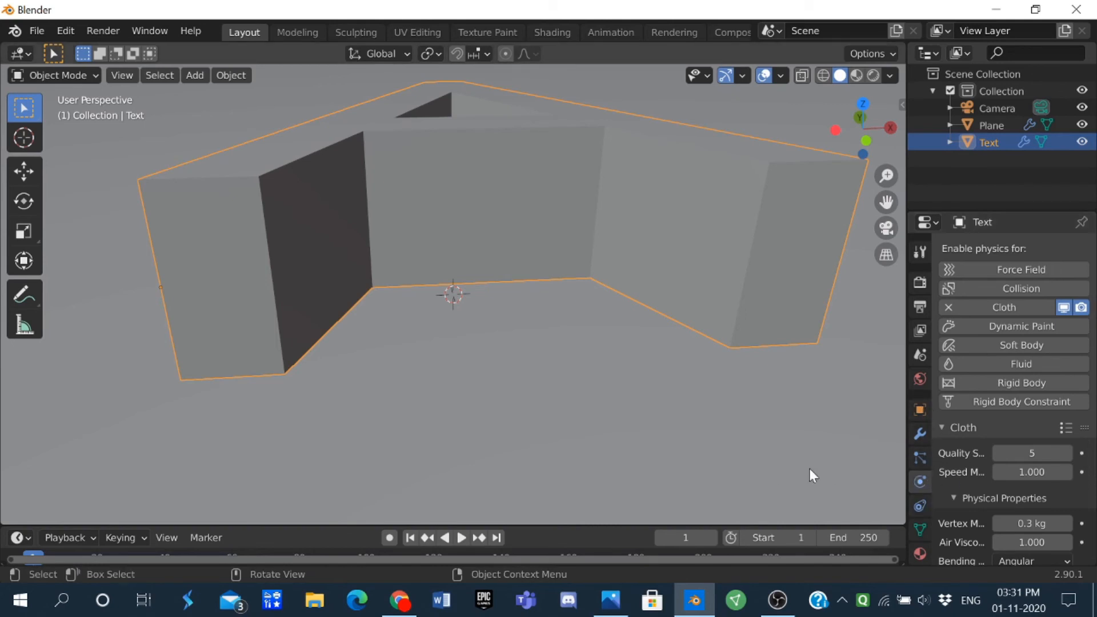
scroll(1023, 446, down, 15)
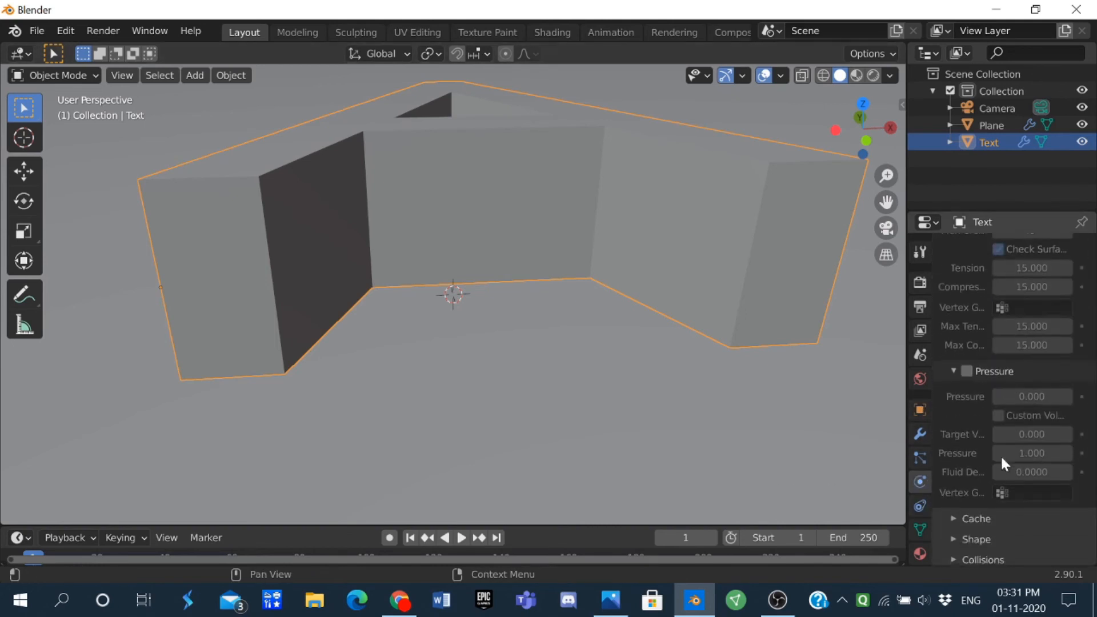
scroll(1004, 464, down, 2)
click(967, 325)
click(1023, 351)
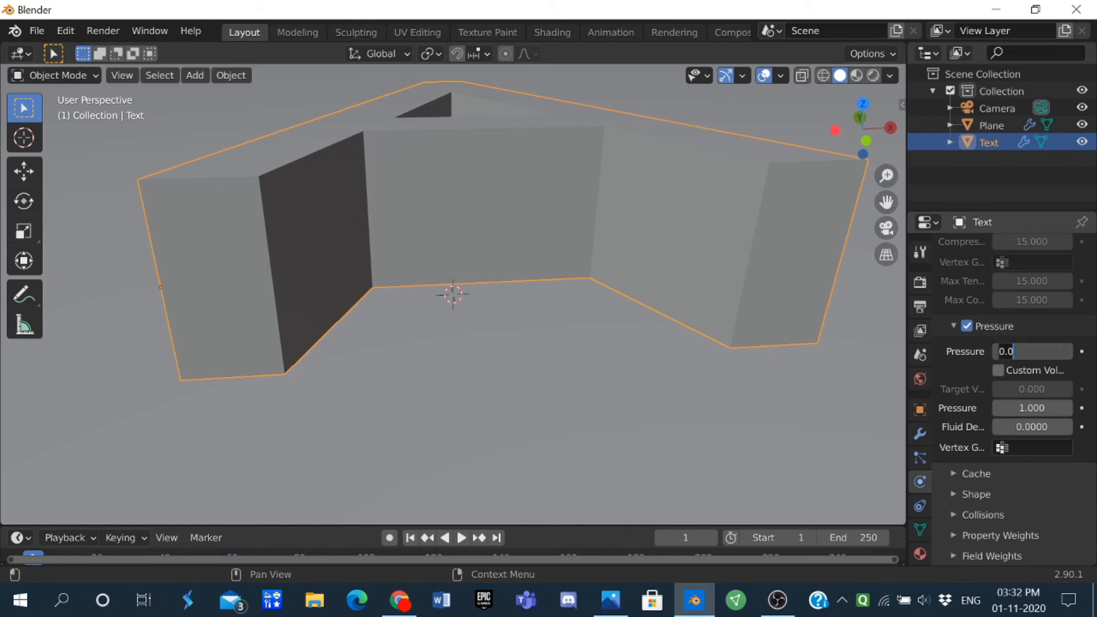
text(3)
key(Return)
click(1000, 369)
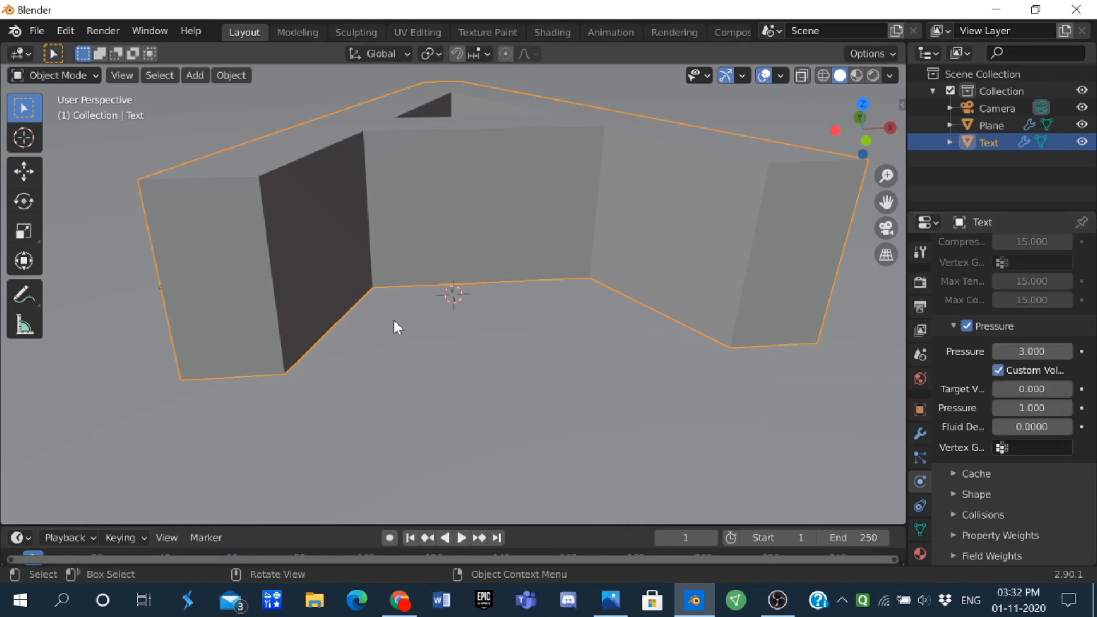
Shade the letter smooth.
right_click(549, 164)
click(536, 66)
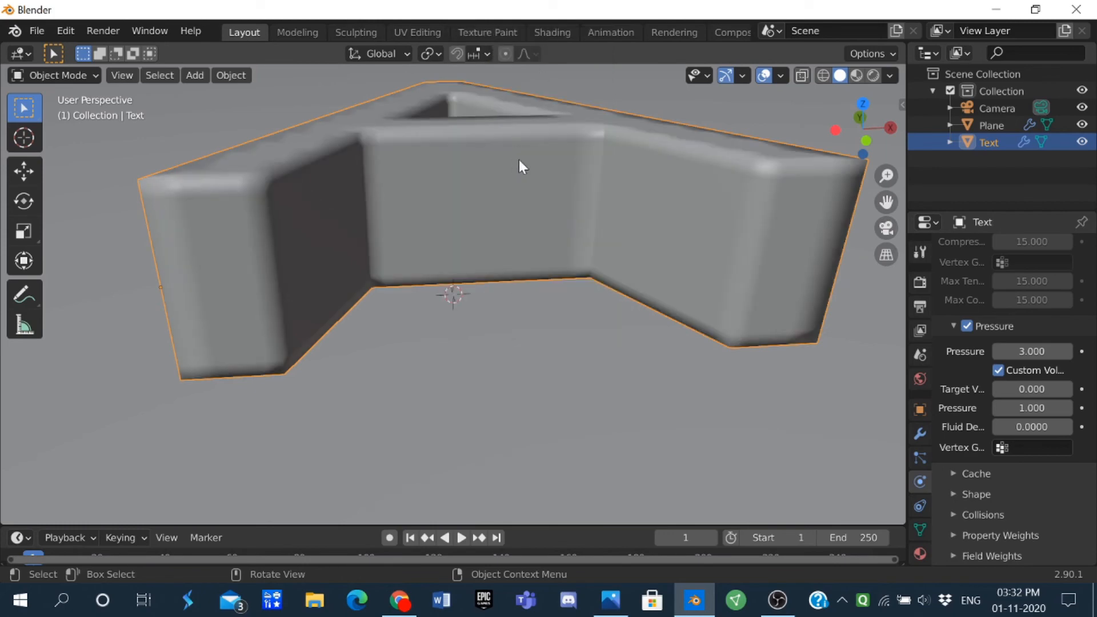
mouse_move(520, 160)
middle_down()
mouse_move(558, 91)
mouse_move(603, 506)
mouse_move(574, 393)
middle_up()
Play the cloth simulation with pressure enabled and examine the inflating letter up close.
scroll(543, 303, down, 8)
middle_drag(531, 268, 651, 257)
key(space)
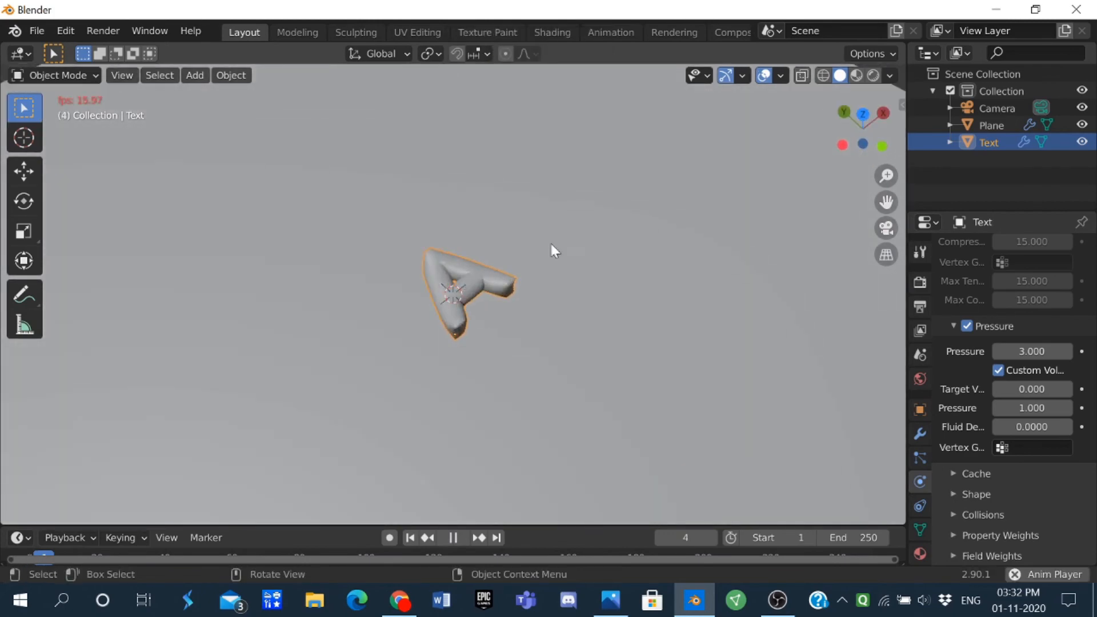
middle_drag(406, 255, 212, 277)
scroll(348, 275, up, 7)
scroll(348, 276, down, 1)
middle_drag(368, 262, 346, 211)
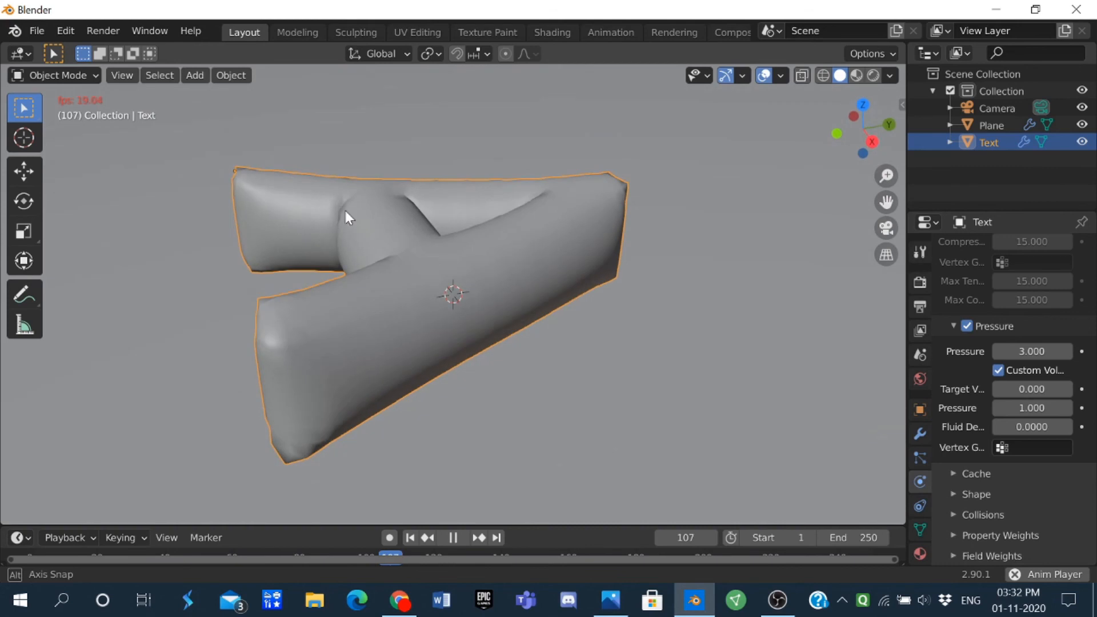